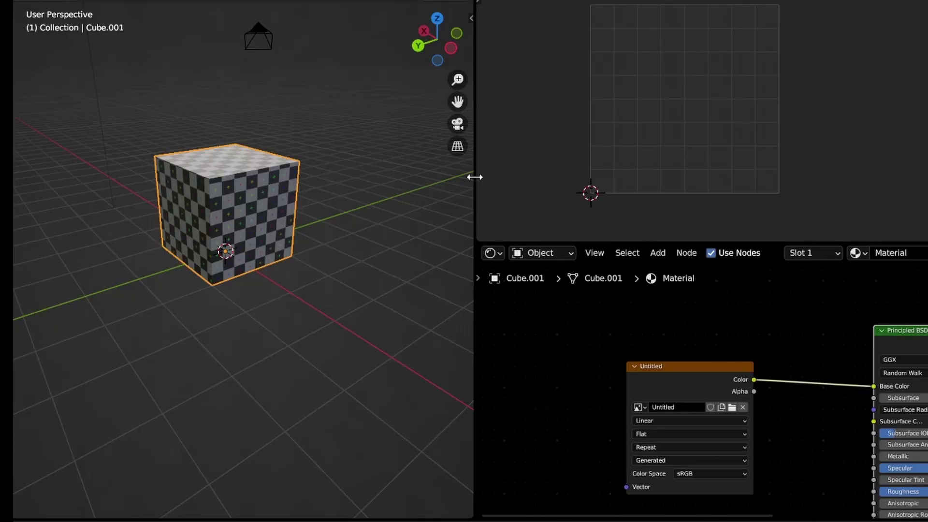
- Move the checkered cube along the X axis, well away from the world origin
{"action": "left_click_drag", "start_coordinate": [475, 176], "coordinate": [619, 191]}
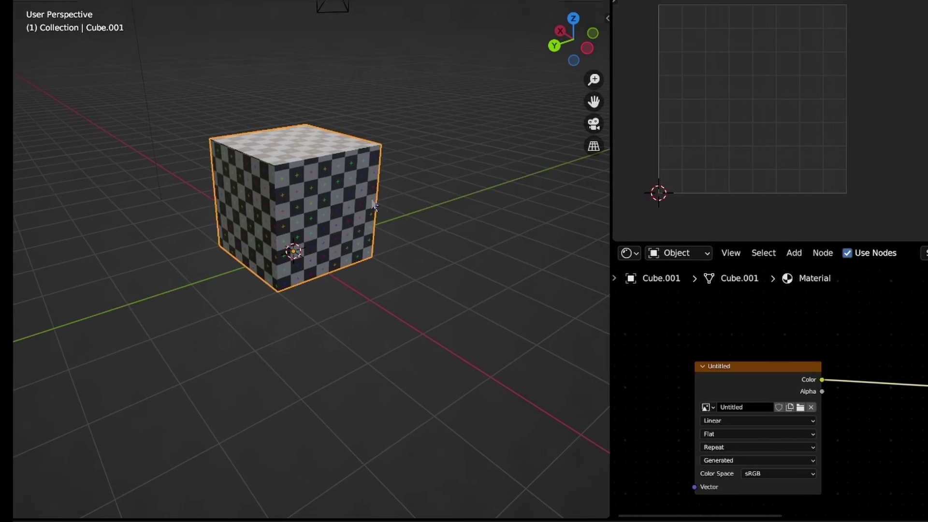
{"action": "key", "text": "g"}
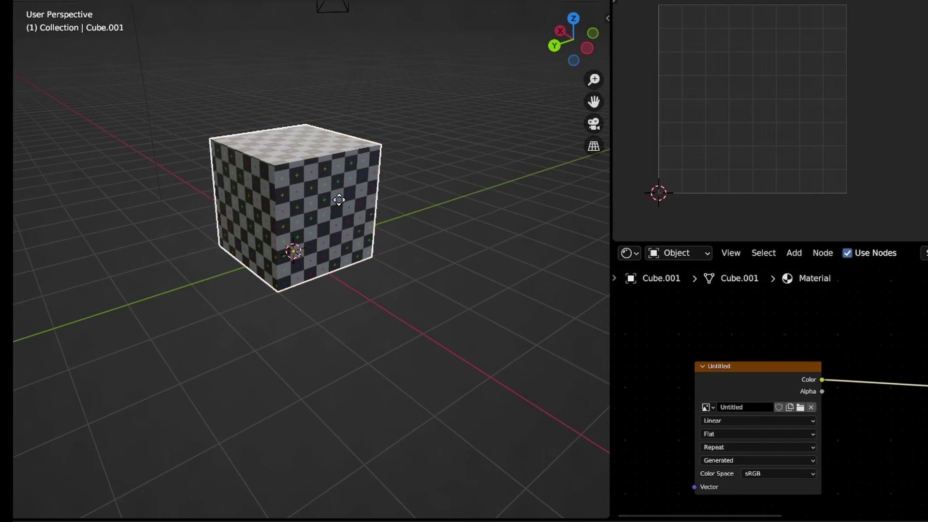
{"action": "key", "text": "x"}
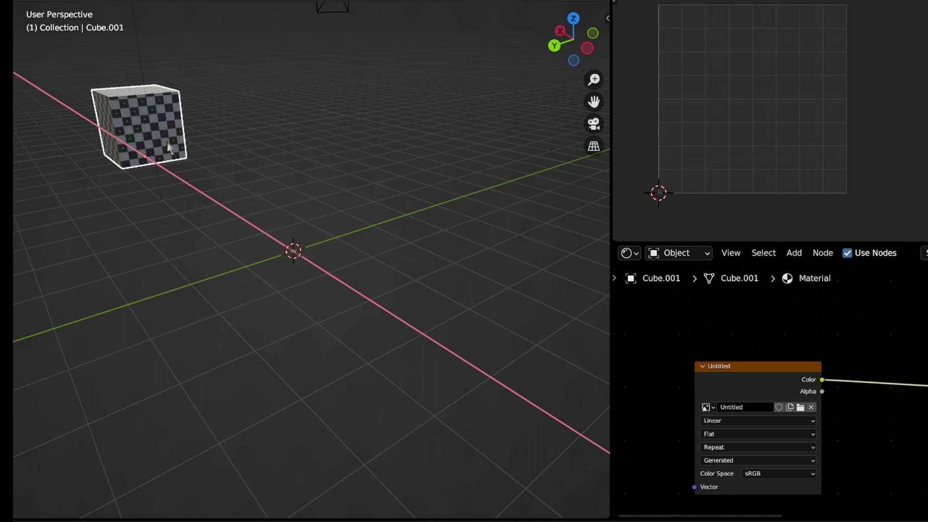
{"action": "left_click", "coordinate": [167, 141]}
- Add a new cube mesh at the 3D cursor and raise it 1 unit along the Z axis
{"action": "key", "text": "shift+a"}
{"action": "mouse_move", "coordinate": [309, 261]}
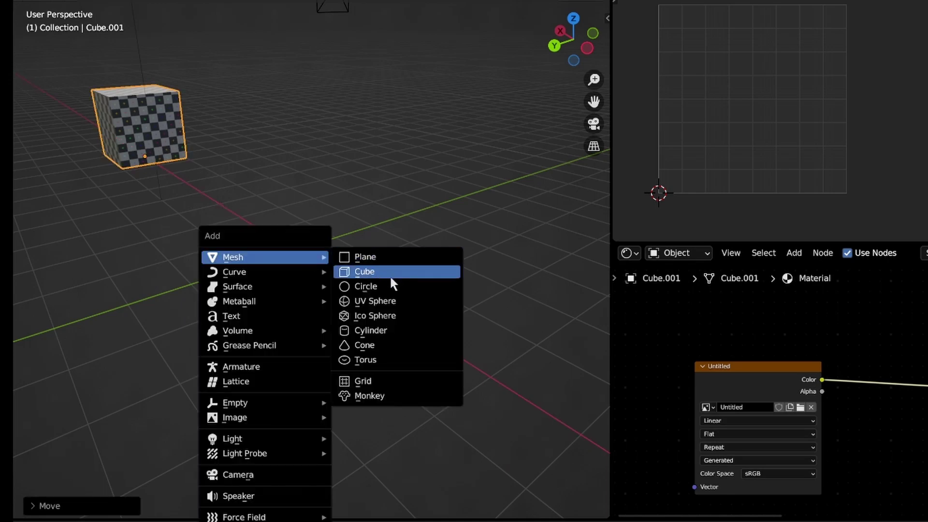
{"action": "left_click", "coordinate": [389, 274]}
{"action": "type", "text": "g"}
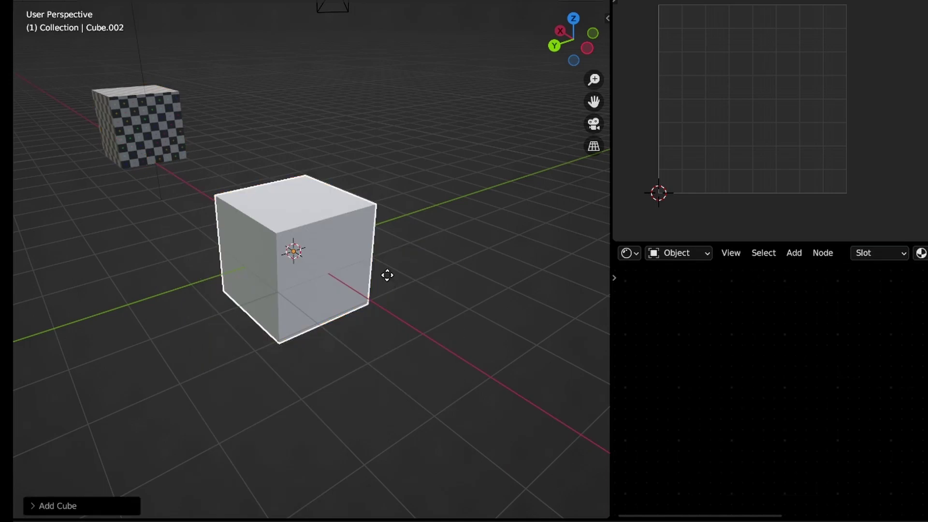
{"action": "type", "text": "z1"}
{"action": "key", "text": "Return"}
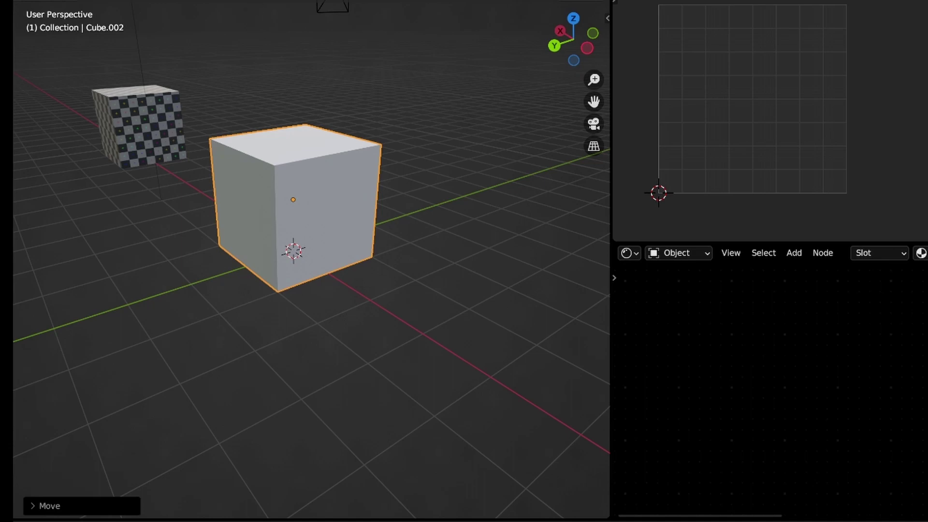
- Set the new cube's origin to the 3D cursor
{"action": "left_click", "coordinate": [205, 1]}
{"action": "mouse_move", "coordinate": [227, 7]}
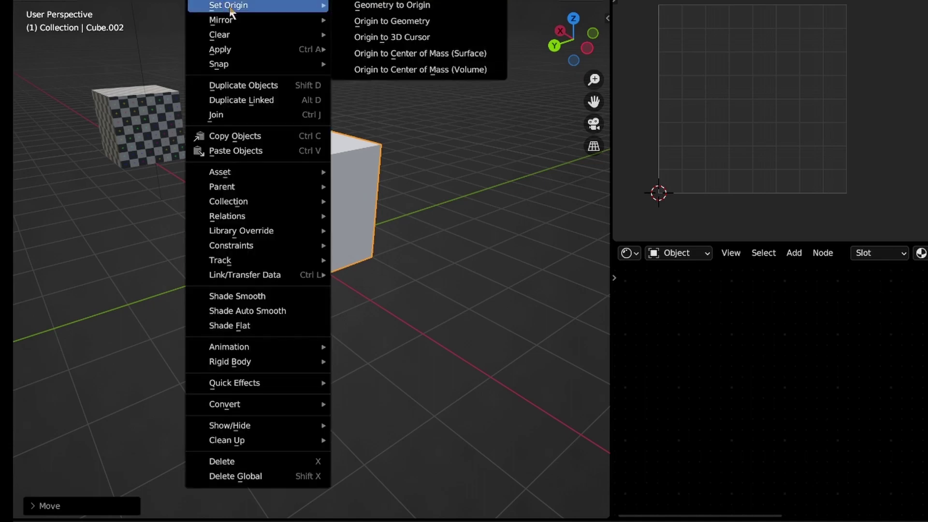
{"action": "left_click", "coordinate": [390, 37]}
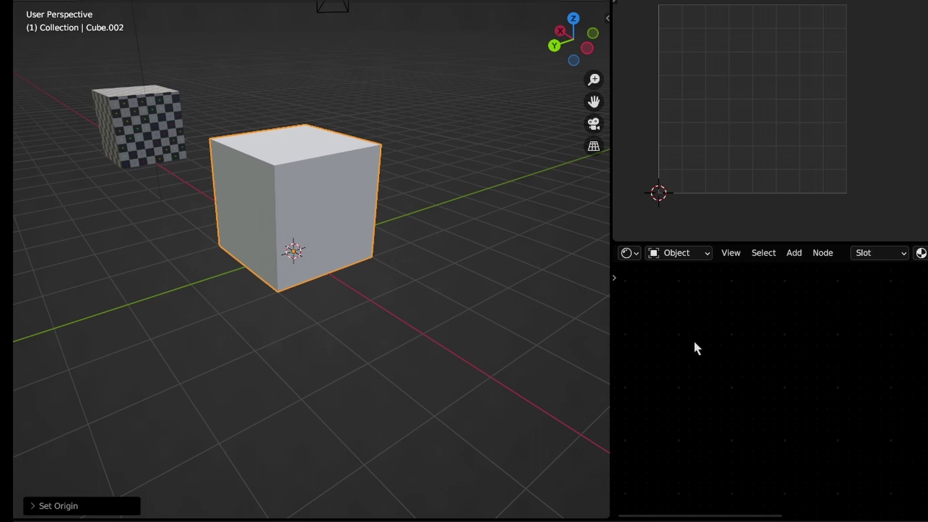
- Create a new node-based material for the new cube and make room for its nodes
{"action": "middle_click_drag", "start_coordinate": [686, 340], "coordinate": [715, 338]}
{"action": "scroll", "coordinate": [839, 369], "scroll_direction": "down", "scroll_amount": 8}
{"action": "middle_click_drag", "start_coordinate": [839, 369], "coordinate": [654, 337]}
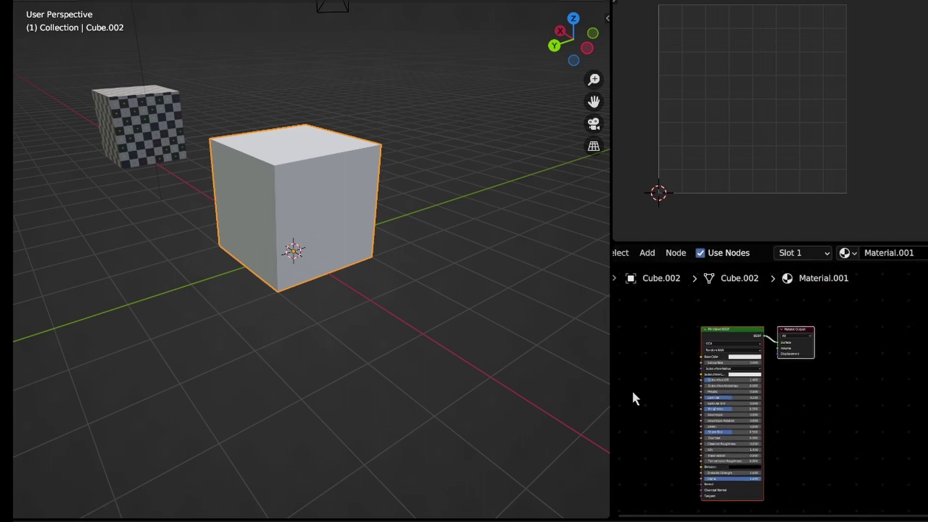
{"action": "left_click_drag", "start_coordinate": [609, 371], "coordinate": [511, 385]}
{"action": "scroll", "coordinate": [667, 364], "scroll_direction": "up", "scroll_amount": 3}
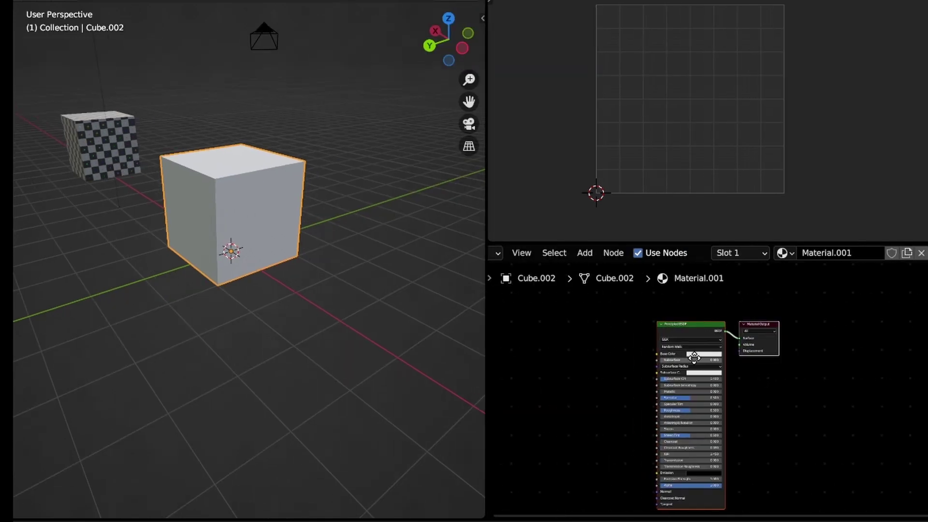
- Add an Image Texture node and connect its Color output to the Base Color of the Principled BSDF
{"action": "key", "text": "shift+a"}
{"action": "left_click", "coordinate": [578, 371]}
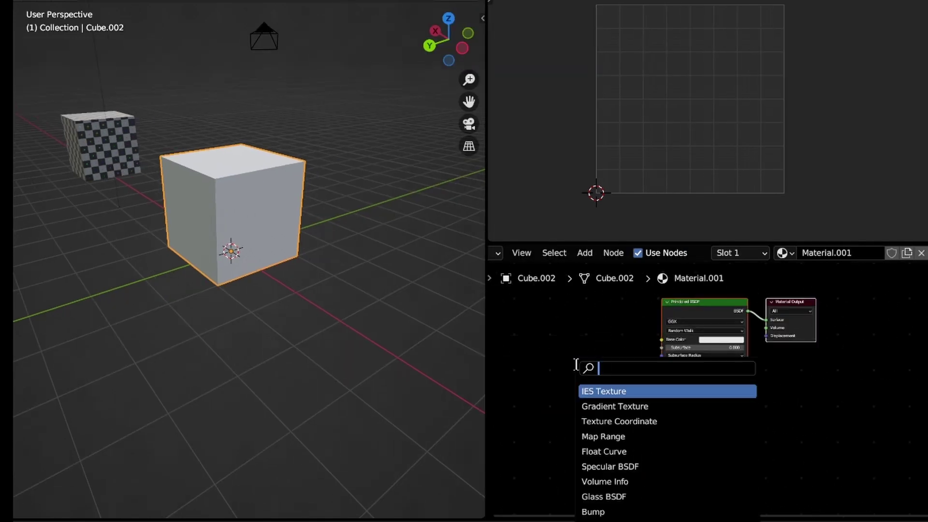
{"action": "type", "text": "IMA"}
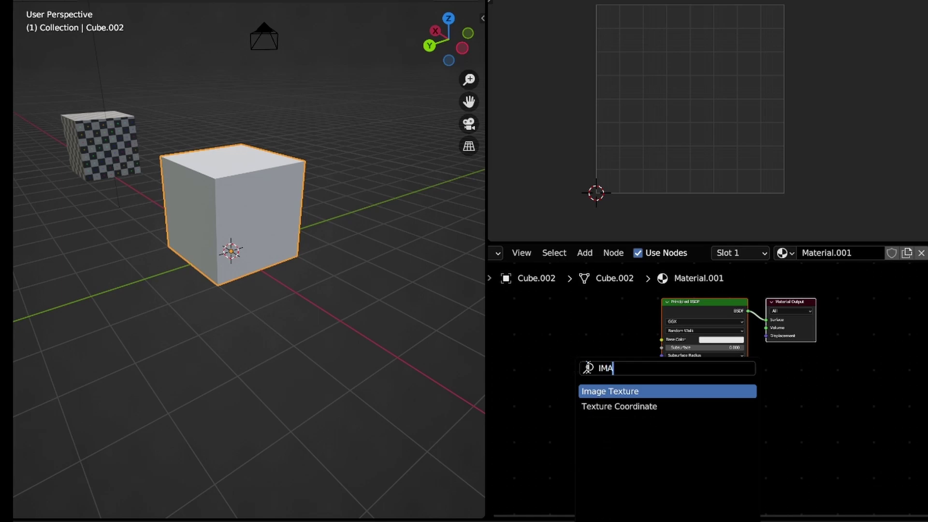
{"action": "left_click", "coordinate": [618, 392]}
{"action": "left_click", "coordinate": [556, 377]}
{"action": "scroll", "coordinate": [598, 374], "scroll_direction": "up", "scroll_amount": 5}
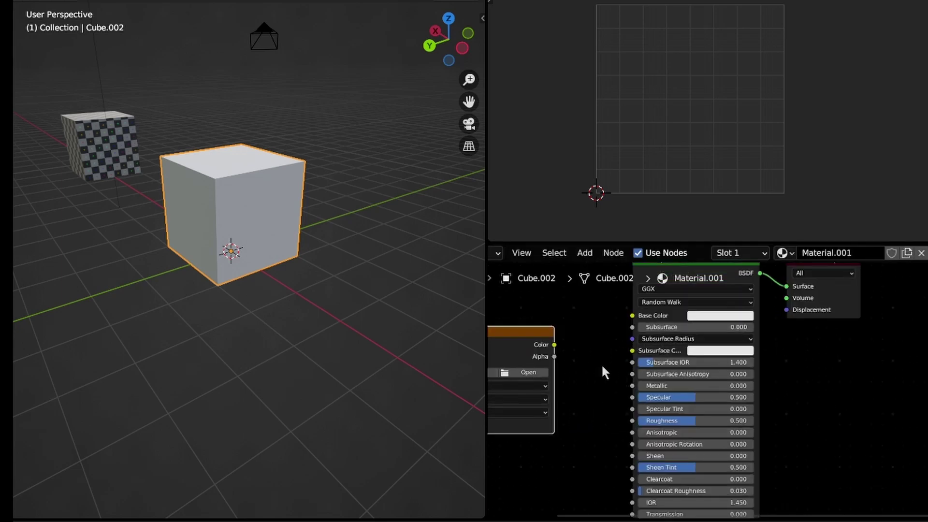
{"action": "middle_click_drag", "start_coordinate": [602, 364], "coordinate": [721, 388]}
{"action": "left_click_drag", "start_coordinate": [679, 368], "coordinate": [758, 339]}
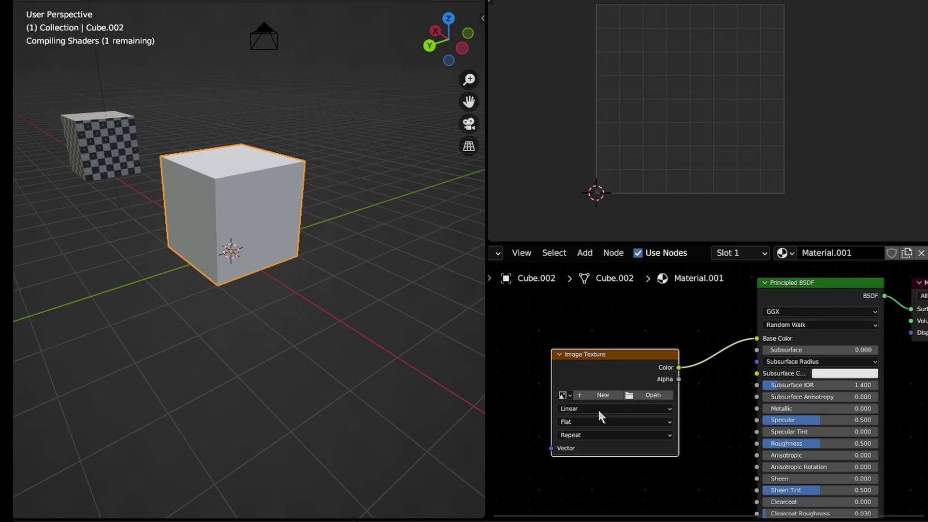
- Create a new 1024 × 1024 px image in the Image Texture node with the UV Grid generated type
{"action": "scroll", "coordinate": [594, 399], "scroll_direction": "up", "scroll_amount": 6}
{"action": "scroll", "coordinate": [575, 399], "scroll_direction": "down", "scroll_amount": 2}
{"action": "middle_click_drag", "start_coordinate": [587, 400], "coordinate": [661, 388]}
{"action": "scroll", "coordinate": [661, 389], "scroll_direction": "down", "scroll_amount": 1}
{"action": "left_click", "coordinate": [641, 387]}
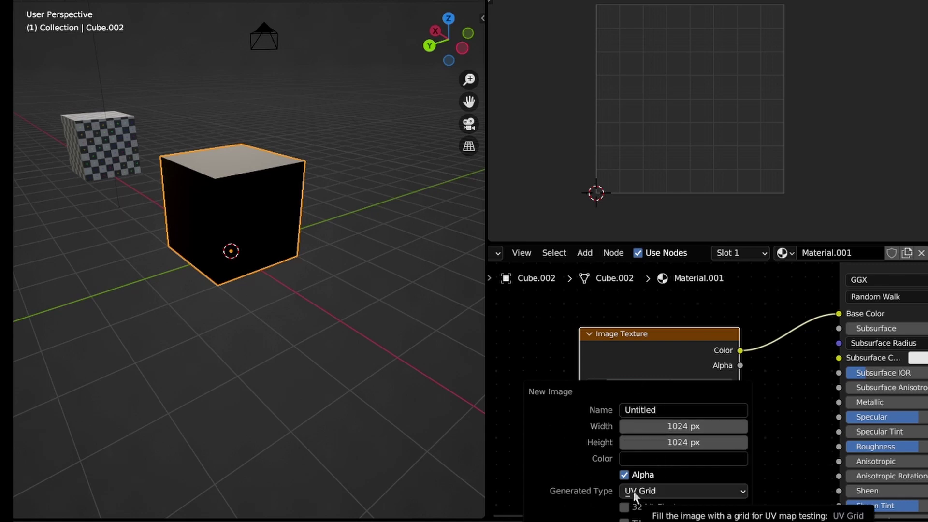
{"action": "left_click", "coordinate": [661, 491]}
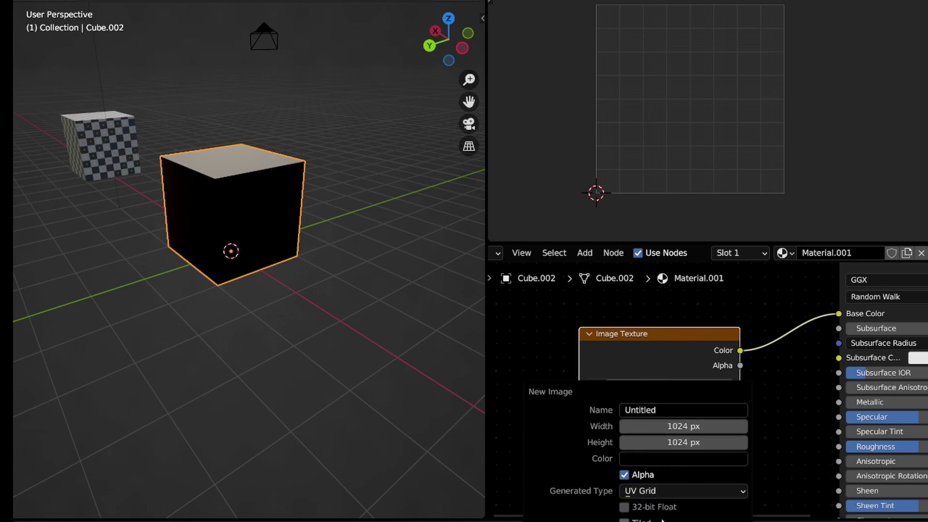
{"action": "key", "text": "Return"}
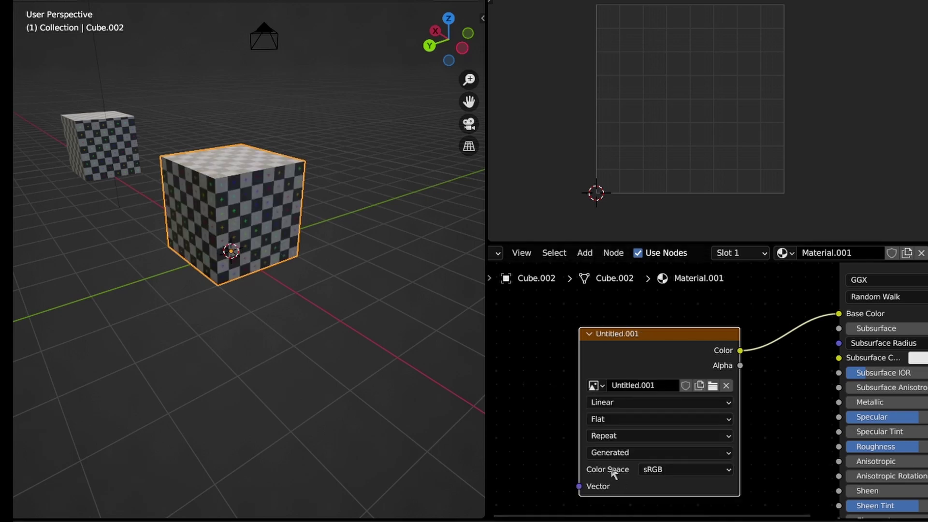
- Widen the 3D viewport and enter Edit Mode on the new cube
{"action": "scroll", "coordinate": [740, 416], "scroll_direction": "down", "scroll_amount": 4}
{"action": "middle_click_drag", "start_coordinate": [742, 415], "coordinate": [602, 451]}
{"action": "middle_click_drag", "start_coordinate": [745, 423], "coordinate": [676, 434]}
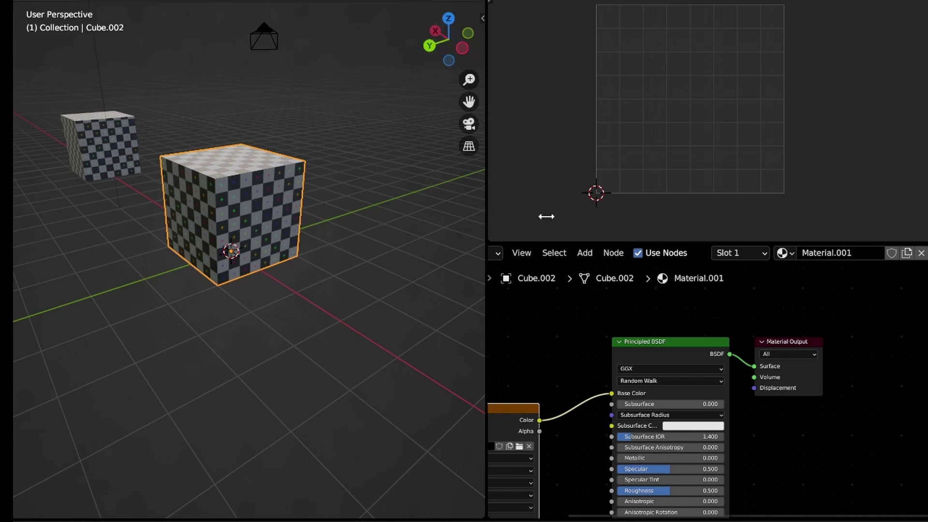
{"action": "left_click_drag", "start_coordinate": [546, 217], "coordinate": [656, 210]}
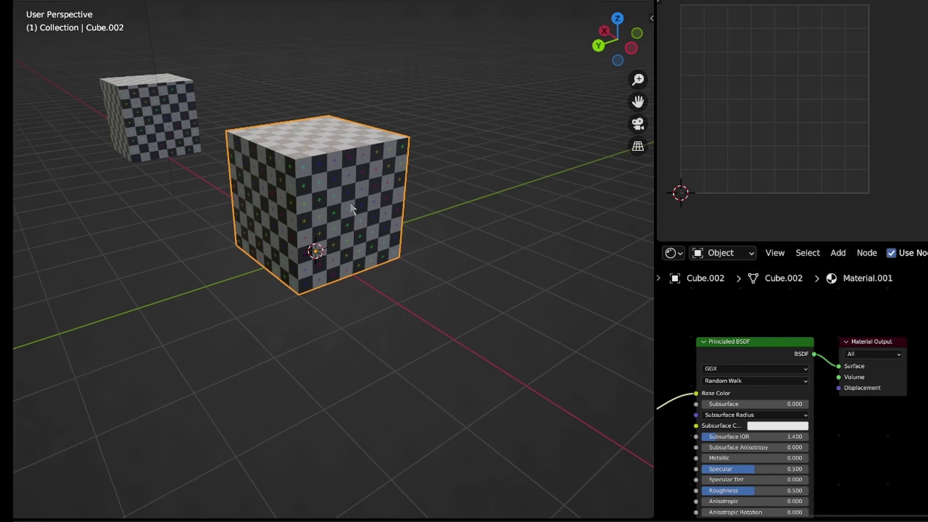
{"action": "key", "text": "Tab"}
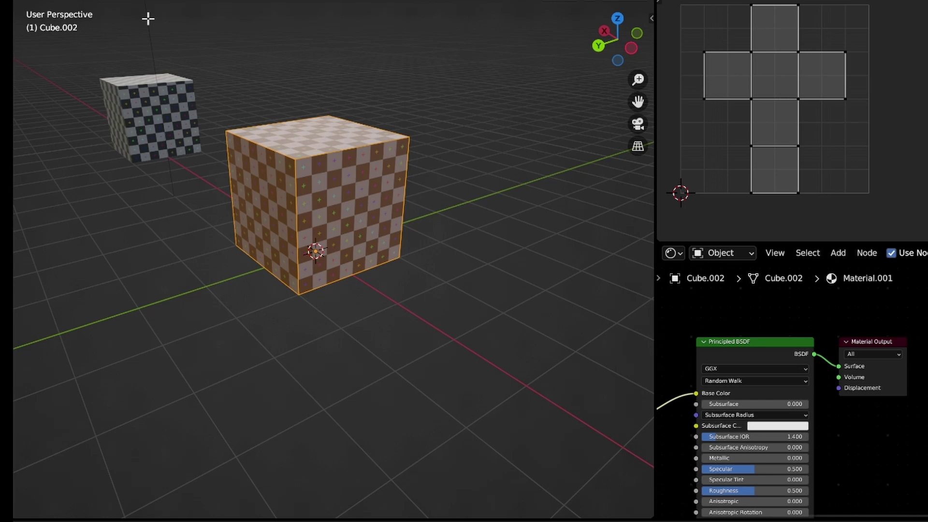
{"action": "middle_click_drag", "start_coordinate": [249, 170], "coordinate": [287, 172]}
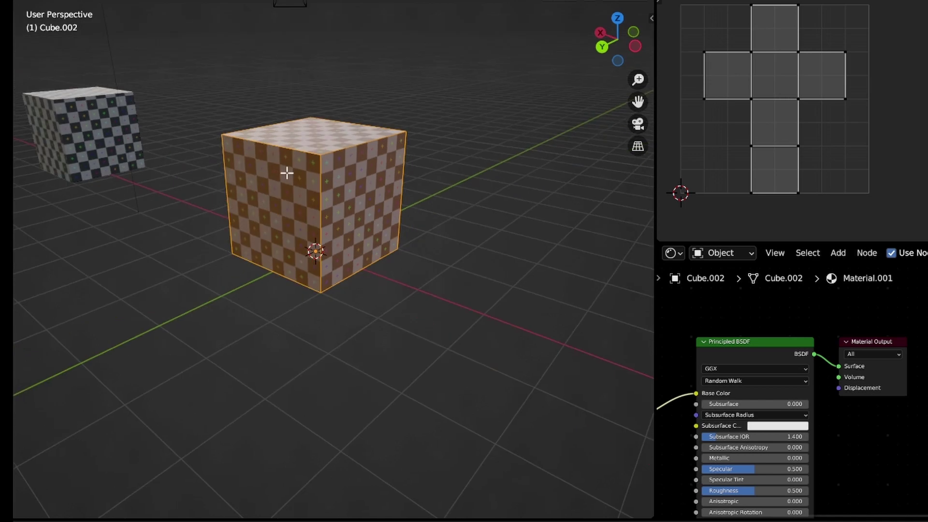
- Mark seams along the cube's four vertical edges and three of its bottom edges
{"action": "key", "text": "alt+a"}
{"action": "left_click", "coordinate": [235, 195]}
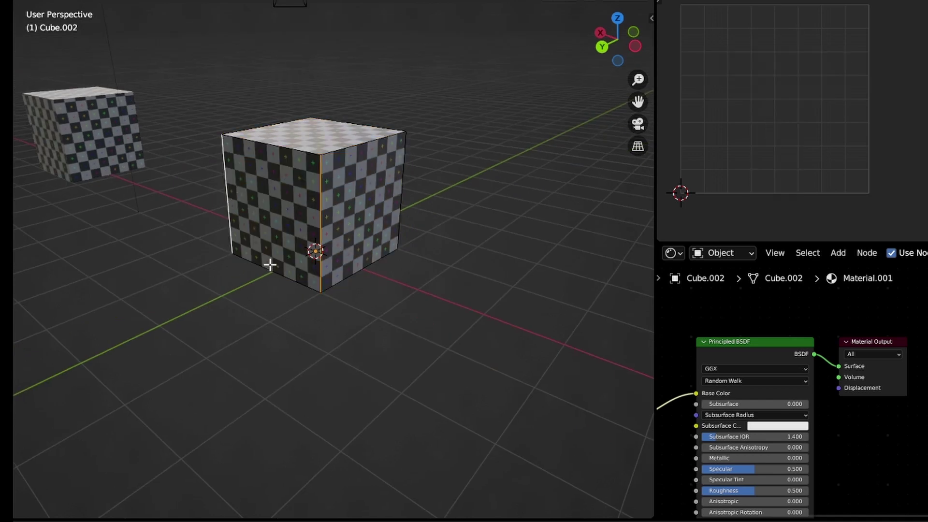
{"action": "middle_click_drag", "start_coordinate": [387, 197], "coordinate": [187, 182]}
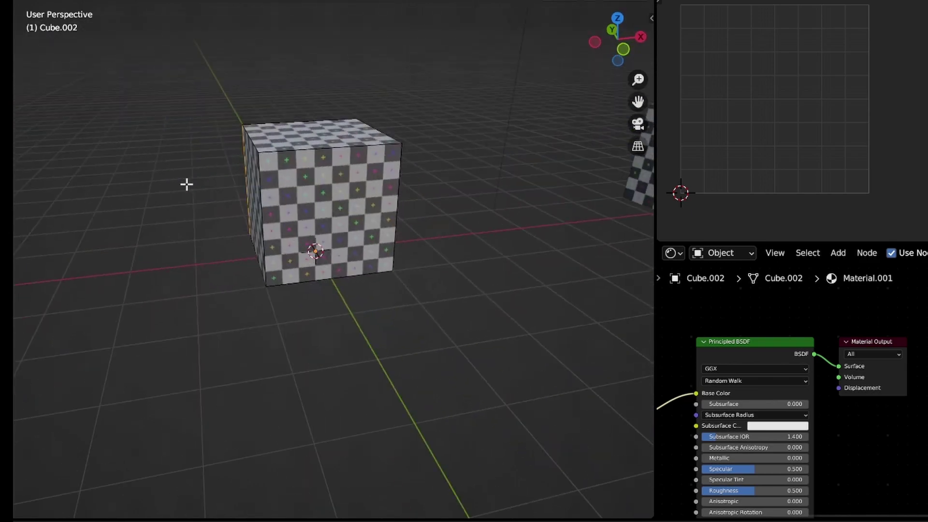
{"action": "left_click", "coordinate": [273, 206], "text": "shift"}
{"action": "left_click", "coordinate": [324, 271], "text": "shift"}
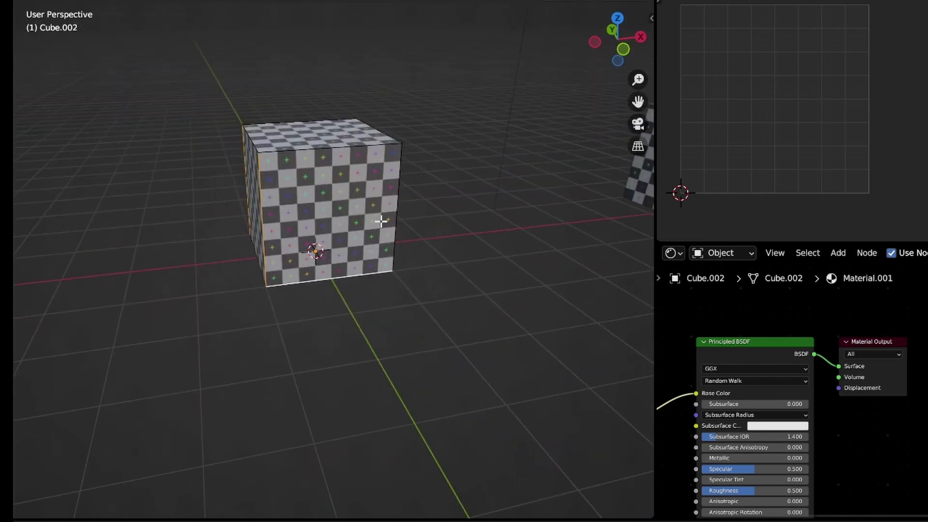
{"action": "left_click", "coordinate": [386, 215], "text": "shift"}
{"action": "middle_click_drag", "start_coordinate": [323, 248], "coordinate": [418, 231]}
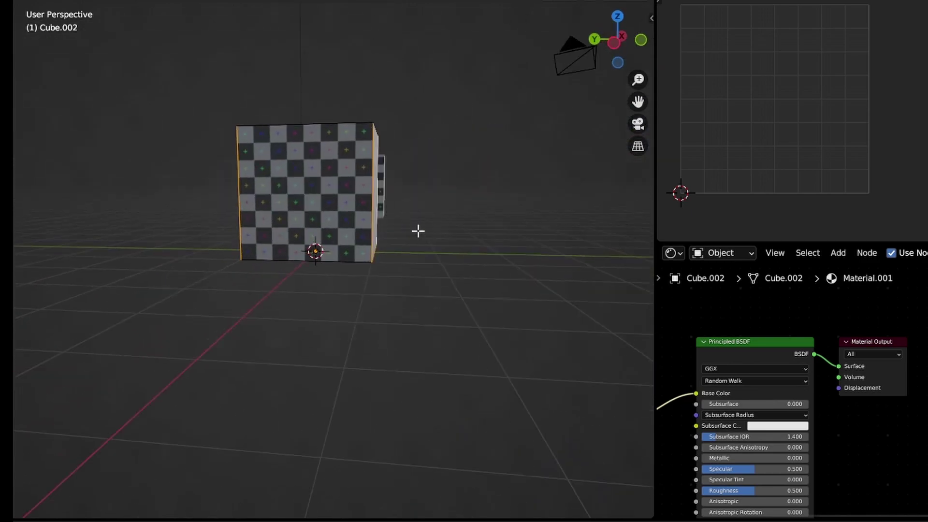
{"action": "middle_click_drag", "start_coordinate": [310, 251], "coordinate": [323, 296]}
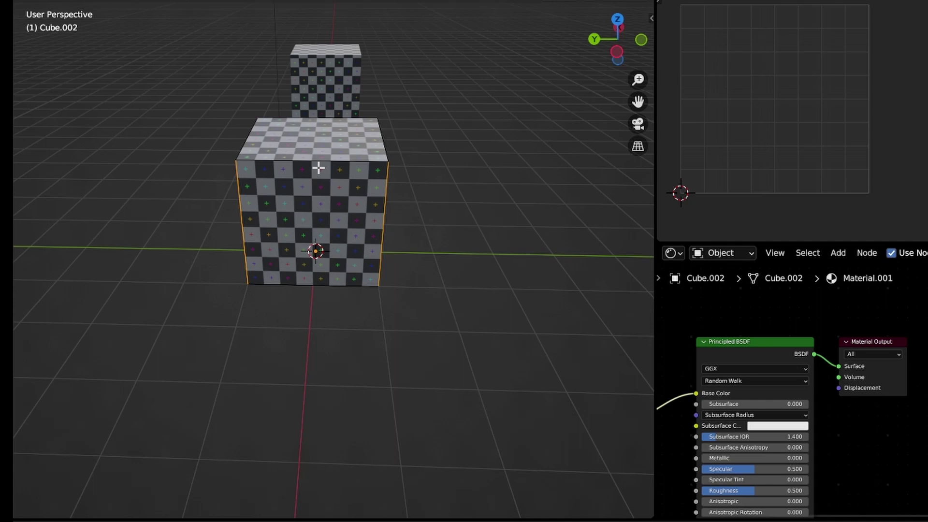
{"action": "middle_click_drag", "start_coordinate": [394, 255], "coordinate": [303, 221]}
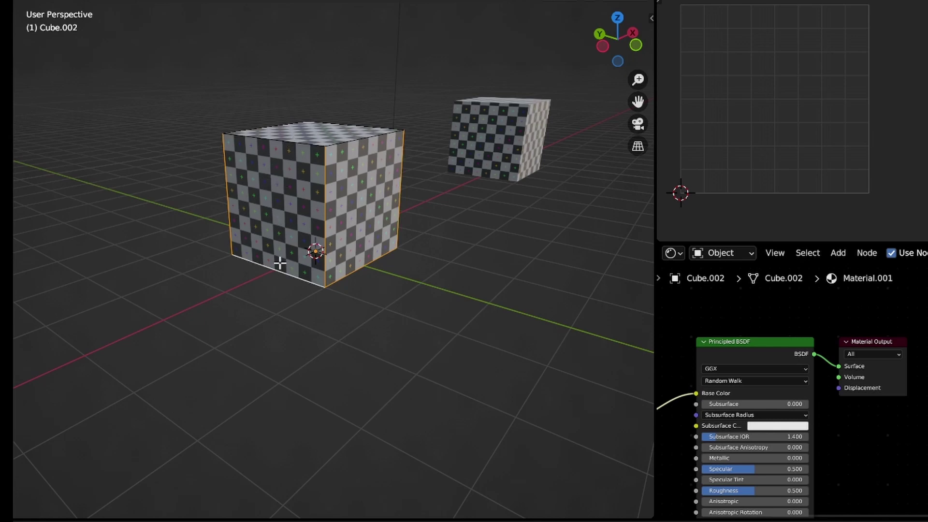
{"action": "middle_click_drag", "start_coordinate": [278, 261], "coordinate": [470, 249]}
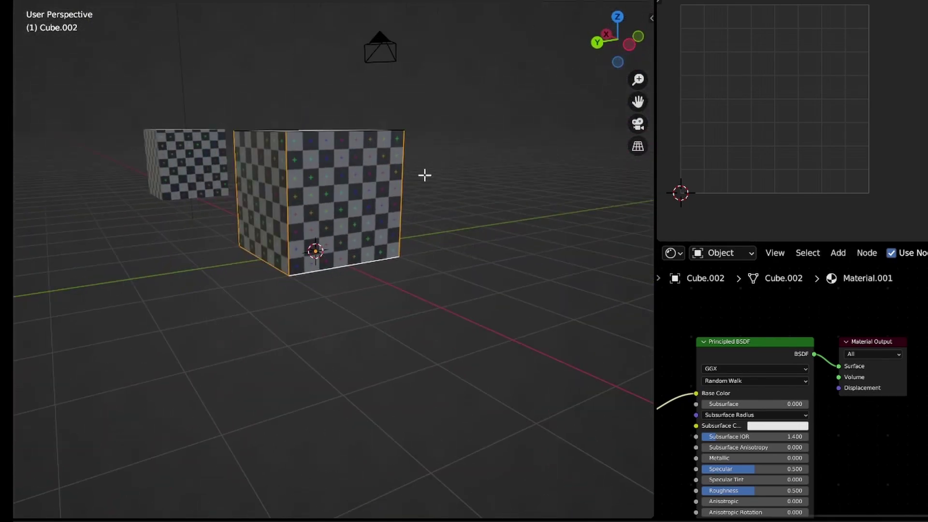
{"action": "right_click", "coordinate": [367, 200]}
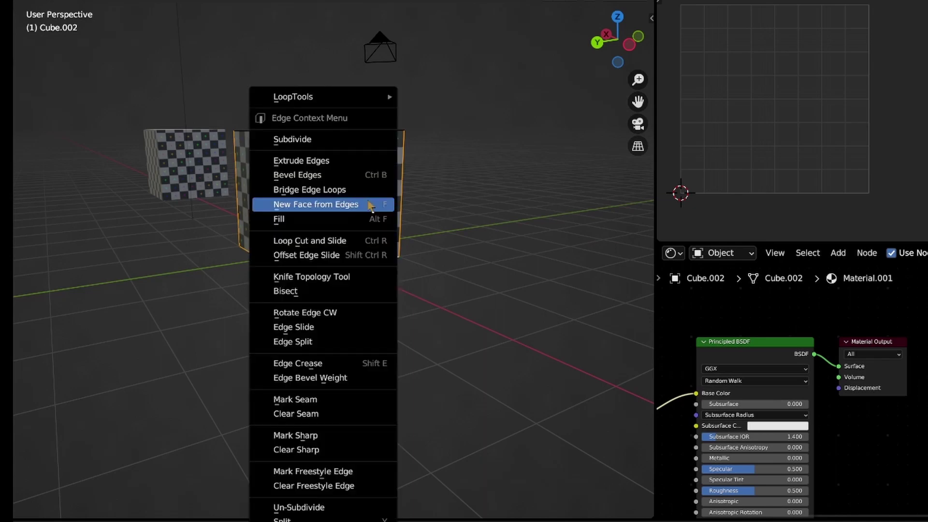
{"action": "left_click", "coordinate": [325, 399]}
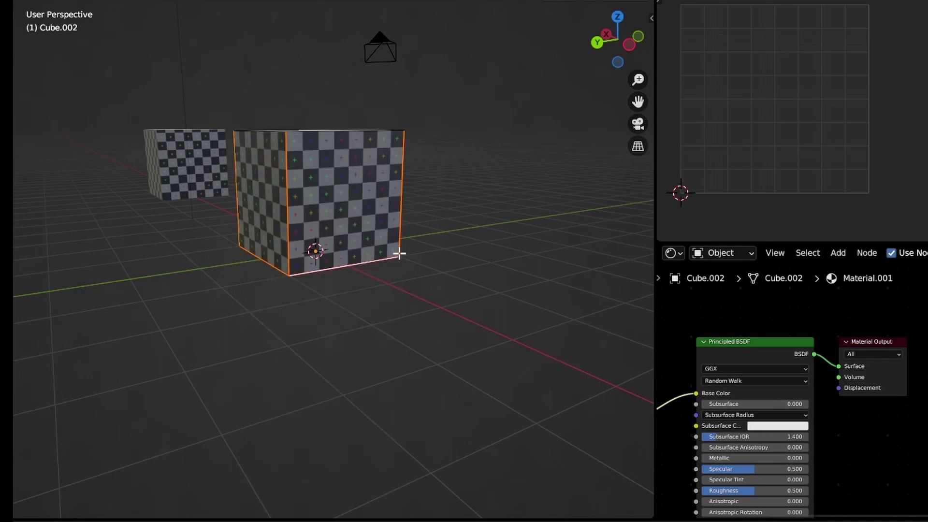
- Unwrap the entire cube and rotate its whole UV layout about 45° so the cross stands upright
{"action": "key", "text": "a"}
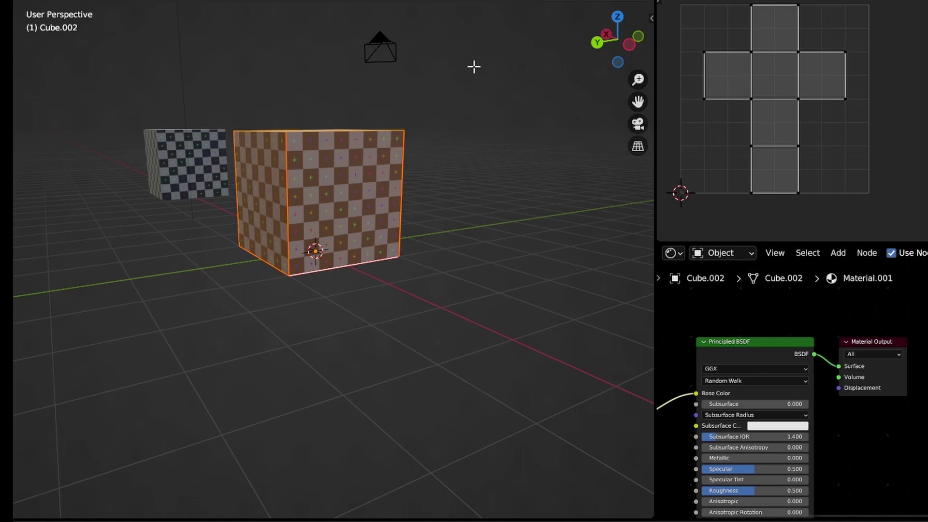
{"action": "key", "text": "u"}
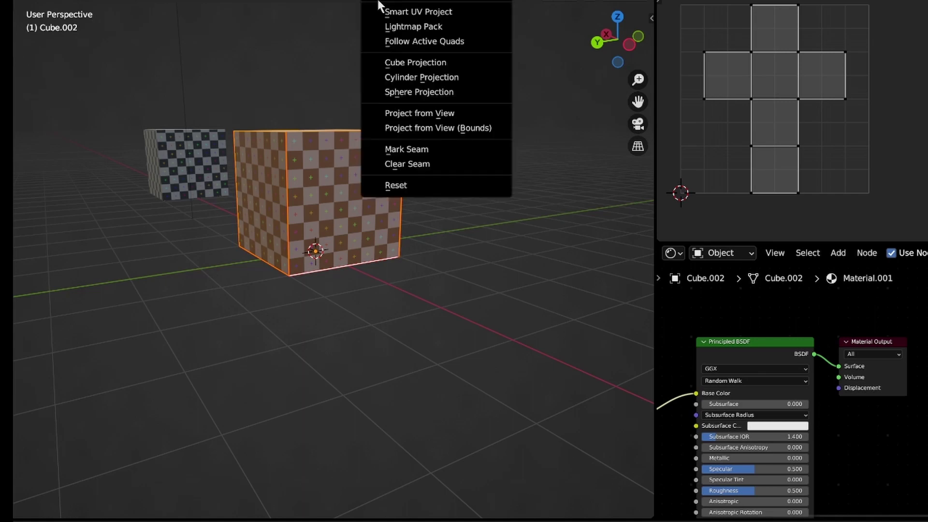
{"action": "left_click", "coordinate": [382, 4]}
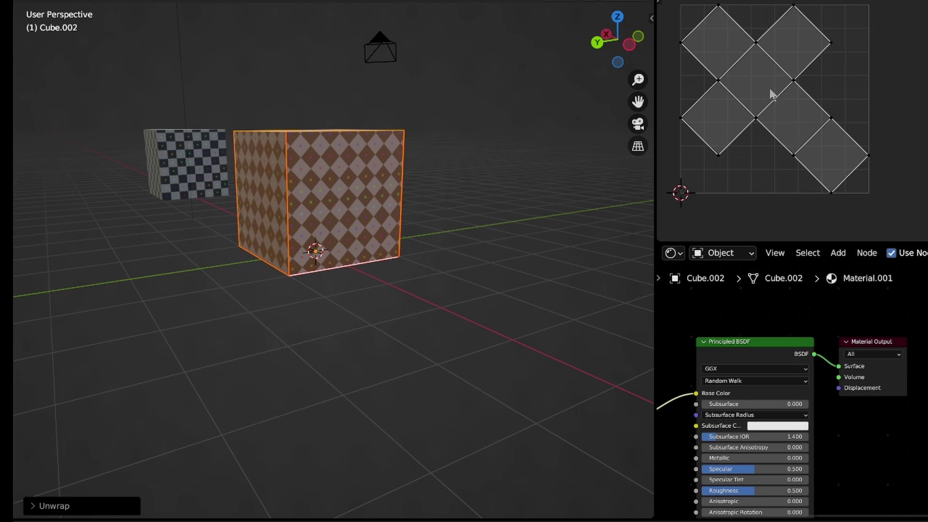
{"action": "key", "text": "a"}
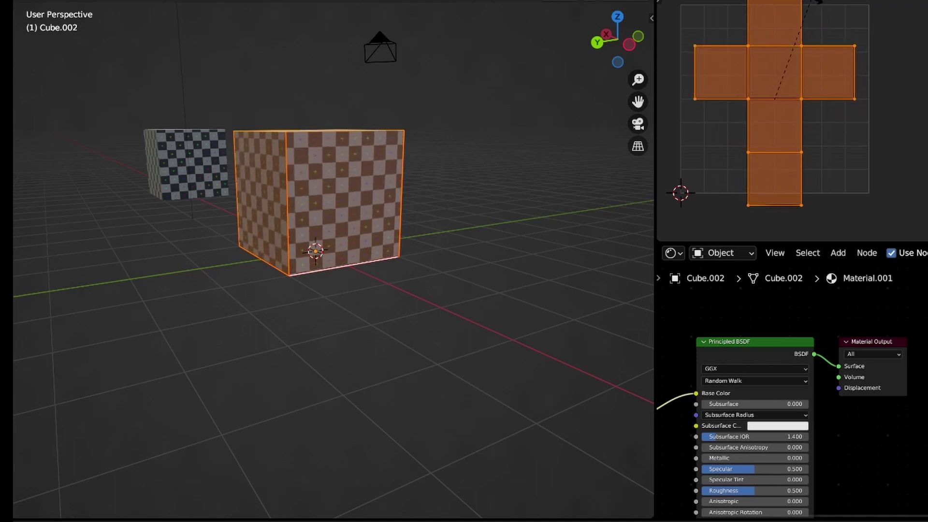
{"action": "left_click", "coordinate": [818, 3]}
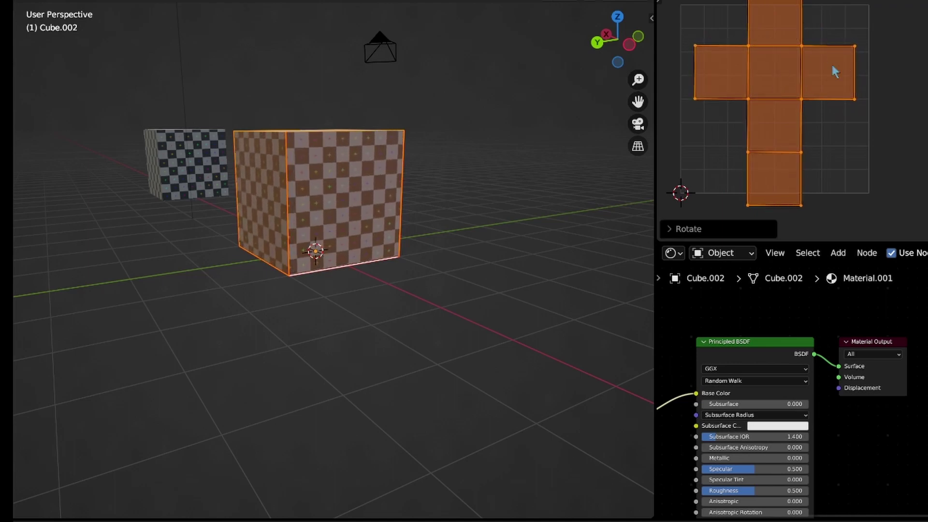
- Scale the whole UV cross down so that it fits within the height of the UV tile
{"action": "key", "text": "s"}
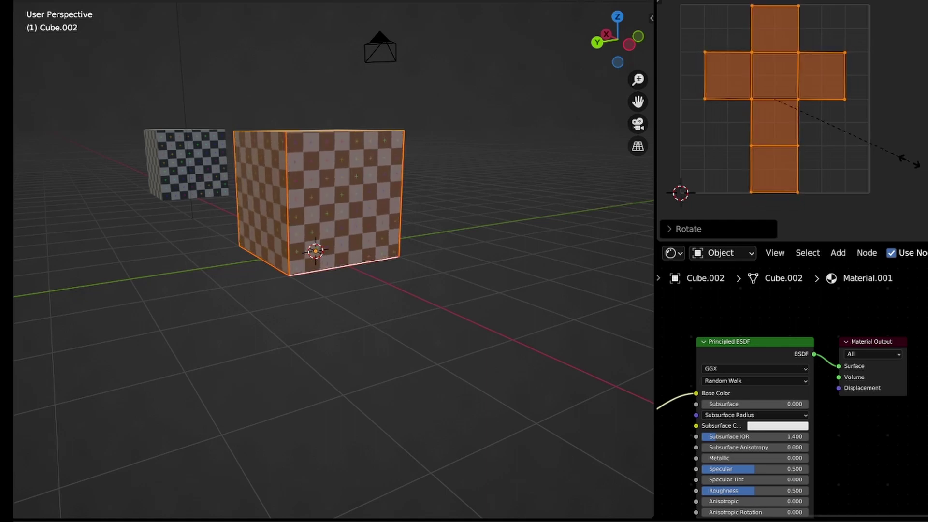
{"action": "left_click", "coordinate": [912, 162]}
{"action": "scroll", "coordinate": [804, 176], "scroll_direction": "up", "scroll_amount": 6}
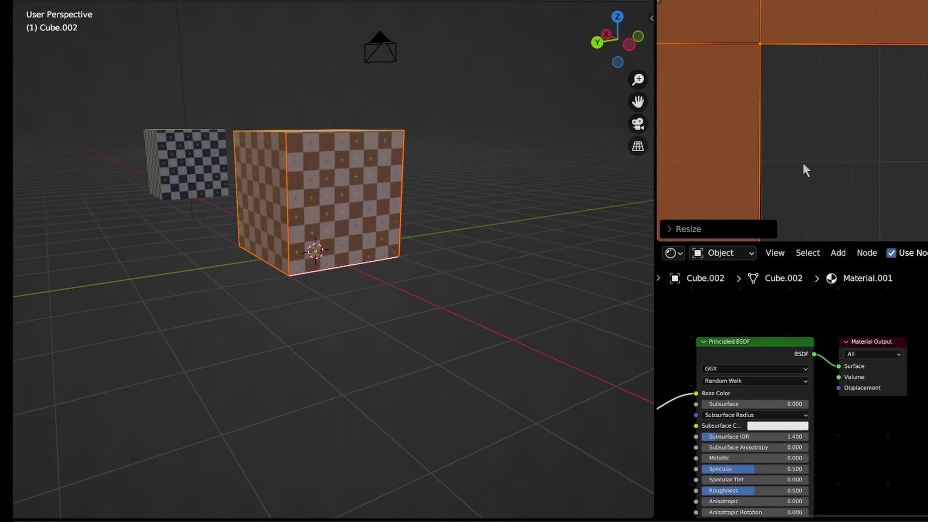
{"action": "middle_click_drag", "start_coordinate": [916, 239], "coordinate": [927, 213]}
{"action": "middle_click_drag", "start_coordinate": [788, 155], "coordinate": [823, 72]}
{"action": "scroll", "coordinate": [824, 72], "scroll_direction": "down", "scroll_amount": 2}
{"action": "middle_click_drag", "start_coordinate": [834, 109], "coordinate": [829, 72]}
{"action": "scroll", "coordinate": [830, 82], "scroll_direction": "up", "scroll_amount": 3}
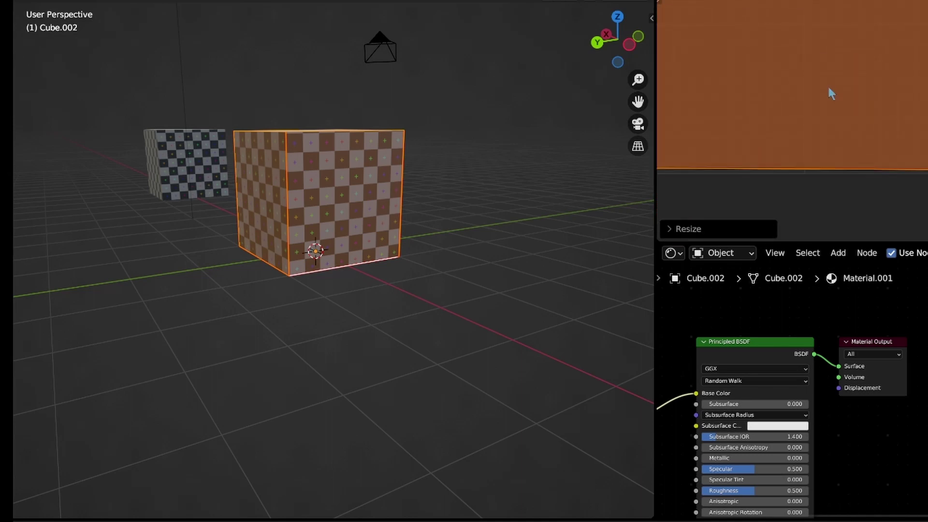
- Fine-tune the scale of the UV cross so its upper and lower ends meet the tile's borders
{"action": "scroll", "coordinate": [831, 89], "scroll_direction": "down", "scroll_amount": 2}
{"action": "scroll", "coordinate": [832, 93], "scroll_direction": "up", "scroll_amount": 1}
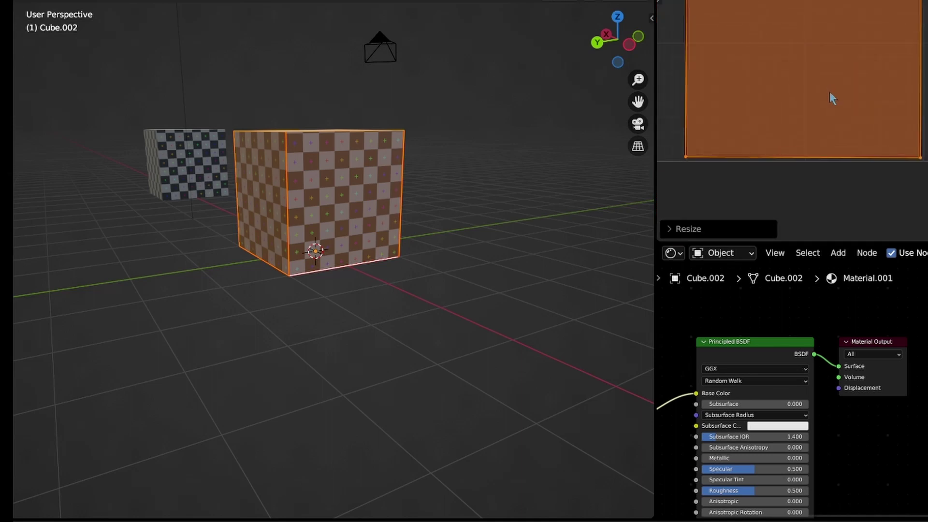
{"action": "scroll", "coordinate": [832, 99], "scroll_direction": "down", "scroll_amount": 2}
{"action": "scroll", "coordinate": [833, 96], "scroll_direction": "down", "scroll_amount": 4}
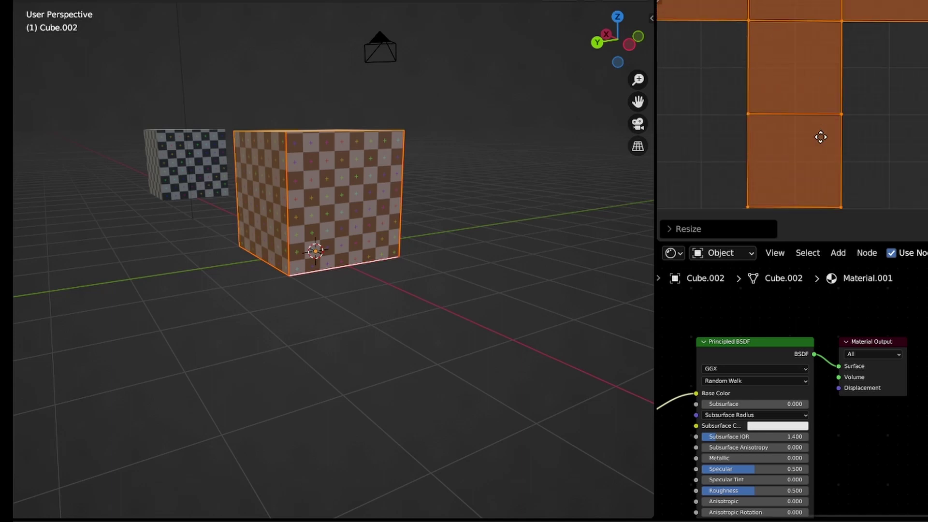
{"action": "scroll", "coordinate": [819, 99], "scroll_direction": "up", "scroll_amount": 5}
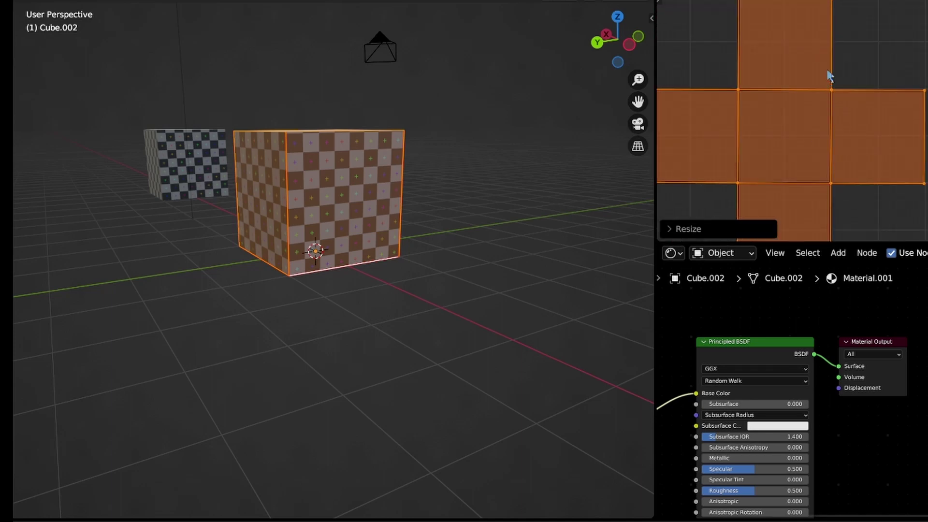
{"action": "scroll", "coordinate": [825, 118], "scroll_direction": "up", "scroll_amount": 2}
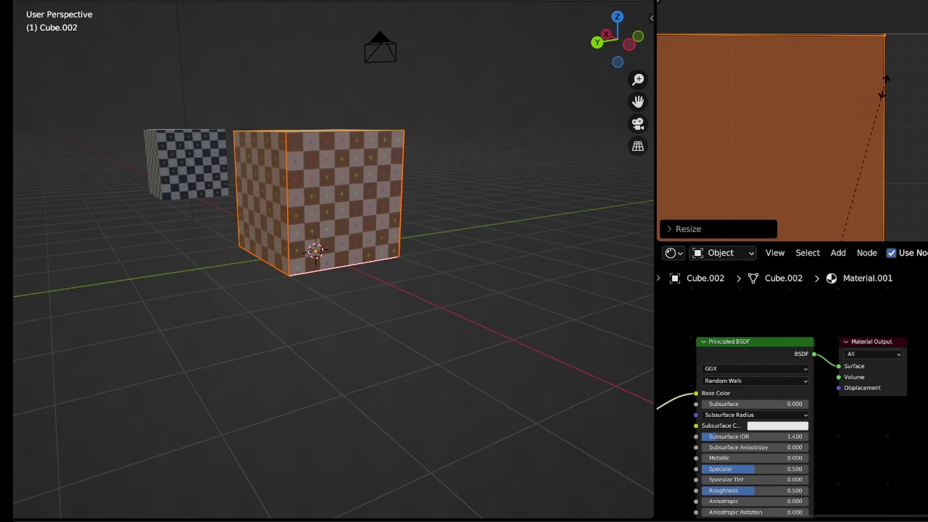
{"action": "scroll", "coordinate": [853, 155], "scroll_direction": "down", "scroll_amount": 7}
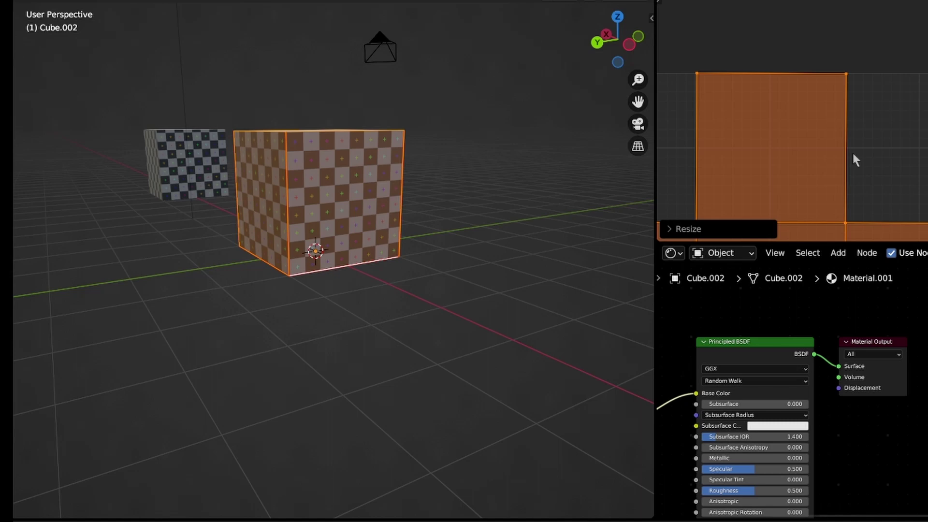
{"action": "middle_click_drag", "start_coordinate": [799, 155], "coordinate": [806, 75]}
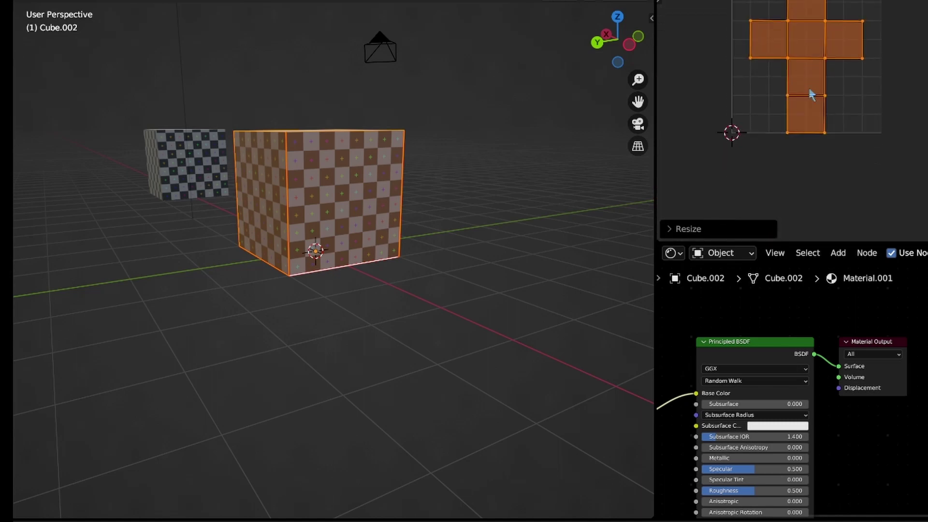
{"action": "scroll", "coordinate": [812, 114], "scroll_direction": "up", "scroll_amount": 7}
{"action": "middle_click_drag", "start_coordinate": [816, 119], "coordinate": [827, 51]}
{"action": "scroll", "coordinate": [831, 134], "scroll_direction": "up", "scroll_amount": 2}
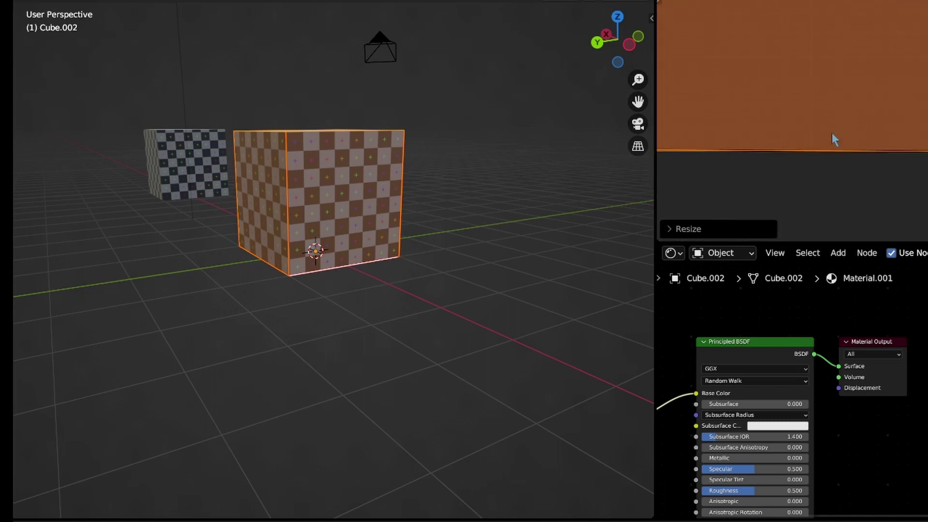
{"action": "scroll", "coordinate": [832, 134], "scroll_direction": "down", "scroll_amount": 1}
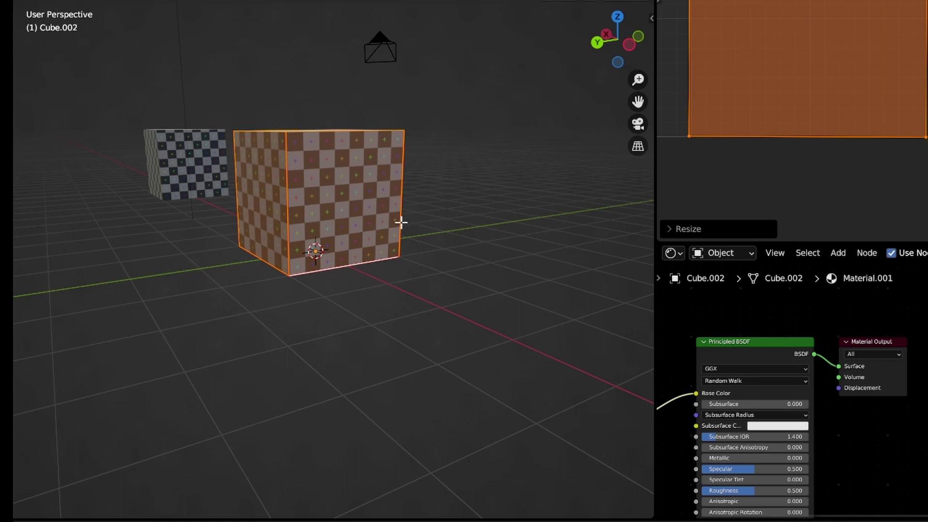
- Leave Edit Mode, deselect the cube and examine the checker pattern across its side faces
{"action": "scroll", "coordinate": [401, 223], "scroll_direction": "up", "scroll_amount": 2}
{"action": "left_click", "coordinate": [616, 244]}
{"action": "middle_click_drag", "start_coordinate": [533, 210], "coordinate": [570, 246]}
{"action": "key", "text": "Tab"}
{"action": "scroll", "coordinate": [462, 186], "scroll_direction": "up", "scroll_amount": 1}
{"action": "left_click", "coordinate": [520, 243]}
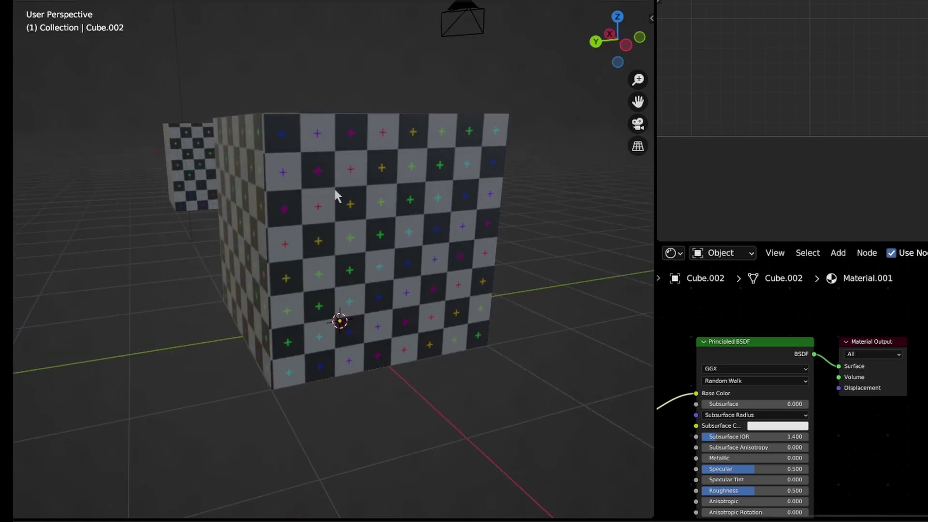
{"action": "middle_click_drag", "start_coordinate": [335, 191], "coordinate": [377, 230]}
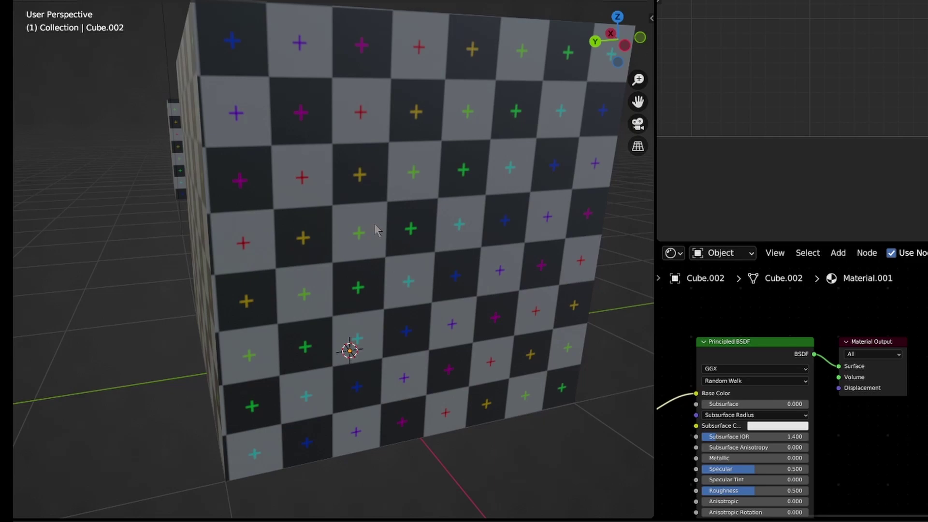
{"action": "middle_click_drag", "start_coordinate": [330, 290], "coordinate": [363, 289]}
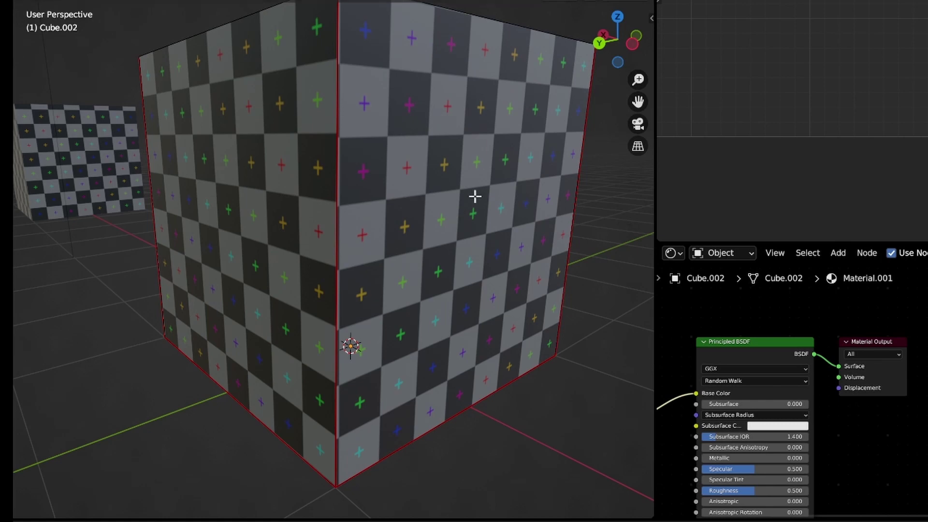
- Select the whole cube in Edit Mode and slightly rescale its UV cross to meet the tile's lower border
{"action": "key", "text": "a"}
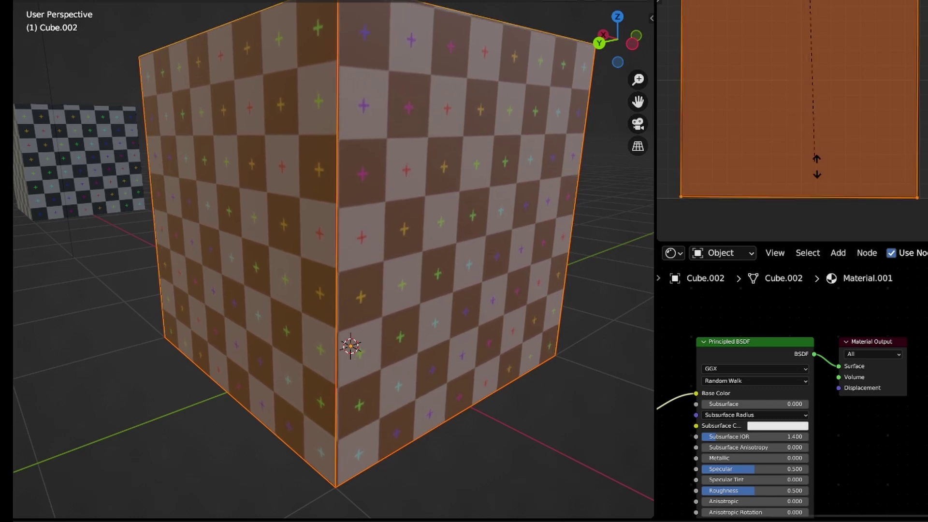
{"action": "left_click", "coordinate": [820, 174]}
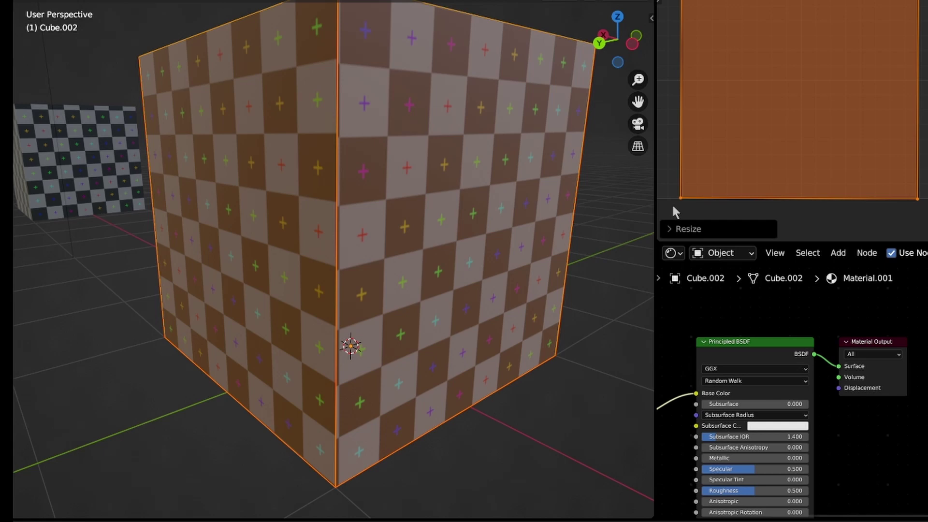
{"action": "scroll", "coordinate": [815, 145], "scroll_direction": "down", "scroll_amount": 2}
{"action": "middle_click_drag", "start_coordinate": [829, 68], "coordinate": [808, 206]}
{"action": "scroll", "coordinate": [815, 166], "scroll_direction": "down", "scroll_amount": 4}
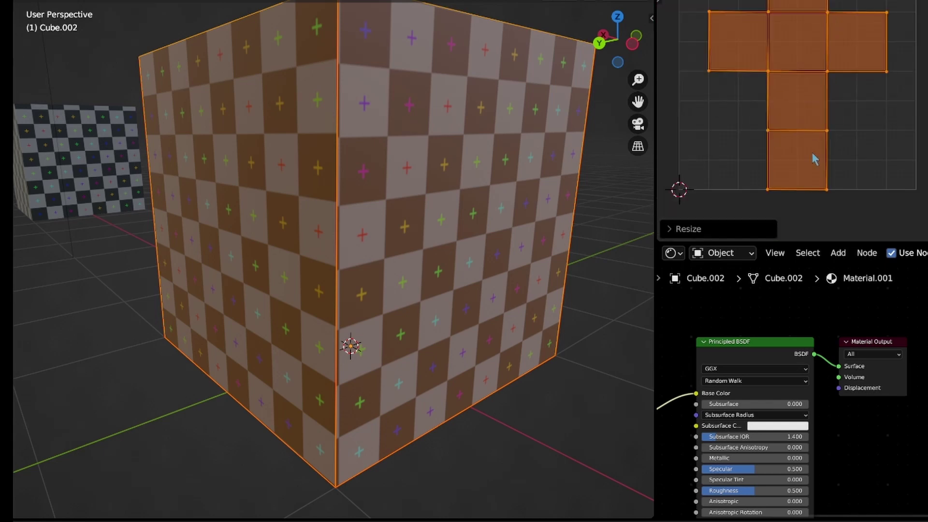
- Examine how the uppermost face of the UV cross lines up with the tile's upper border
{"action": "middle_click_drag", "start_coordinate": [812, 110], "coordinate": [805, 211]}
{"action": "scroll", "coordinate": [807, 136], "scroll_direction": "up", "scroll_amount": 4}
{"action": "middle_click_drag", "start_coordinate": [808, 76], "coordinate": [815, 193]}
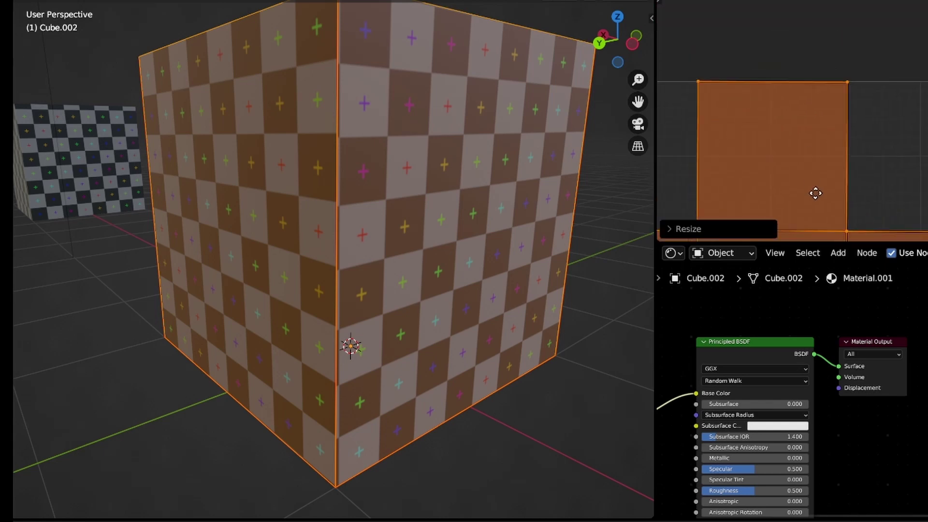
{"action": "scroll", "coordinate": [809, 105], "scroll_direction": "up", "scroll_amount": 3}
{"action": "middle_click_drag", "start_coordinate": [803, 85], "coordinate": [920, 118]}
{"action": "scroll", "coordinate": [835, 158], "scroll_direction": "up", "scroll_amount": 1}
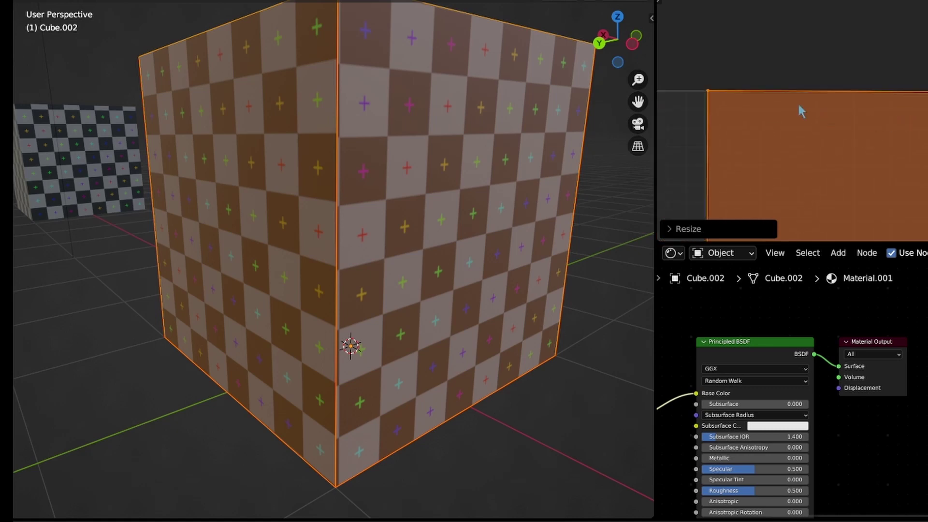
{"action": "middle_click_drag", "start_coordinate": [799, 106], "coordinate": [875, 106]}
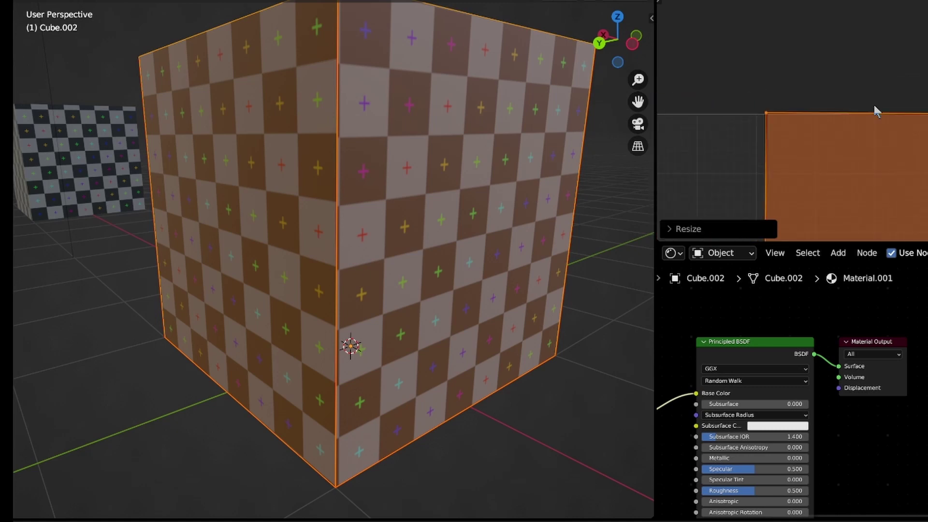
{"action": "scroll", "coordinate": [858, 112], "scroll_direction": "down", "scroll_amount": 6}
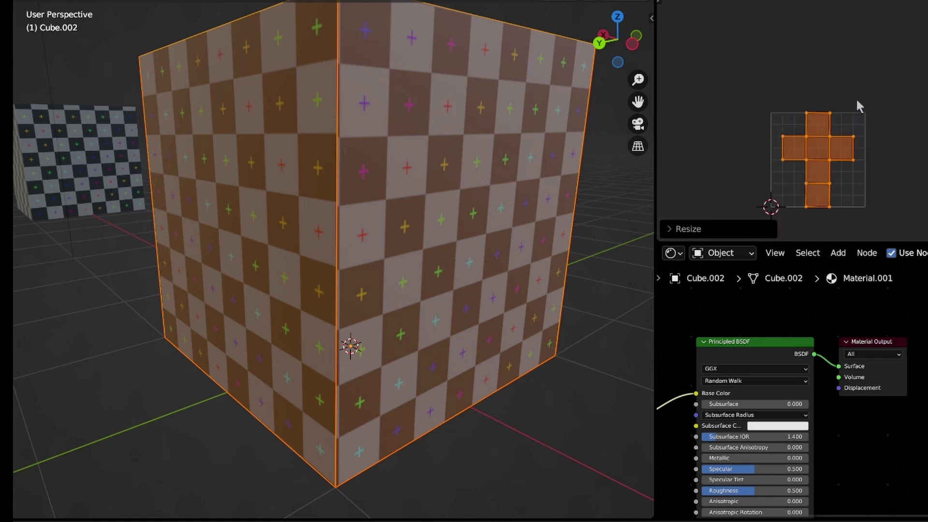
- Select the UV cross's uppermost and lowermost edges and scale them apart vertically to reach the tile's upper border
{"action": "scroll", "coordinate": [768, 110], "scroll_direction": "up", "scroll_amount": 1}
{"action": "left_click_drag", "start_coordinate": [773, 86], "coordinate": [821, 121]}
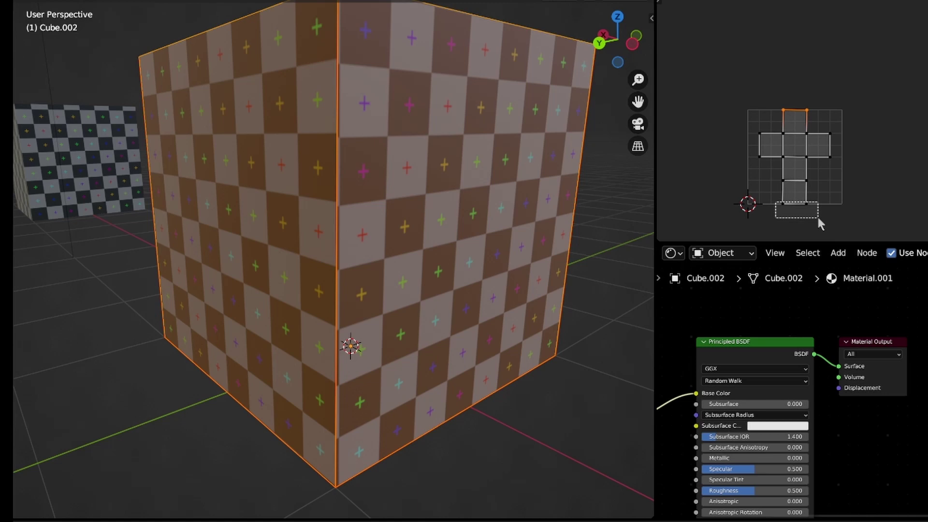
{"action": "scroll", "coordinate": [805, 121], "scroll_direction": "up", "scroll_amount": 8}
{"action": "scroll", "coordinate": [787, 94], "scroll_direction": "up", "scroll_amount": 4}
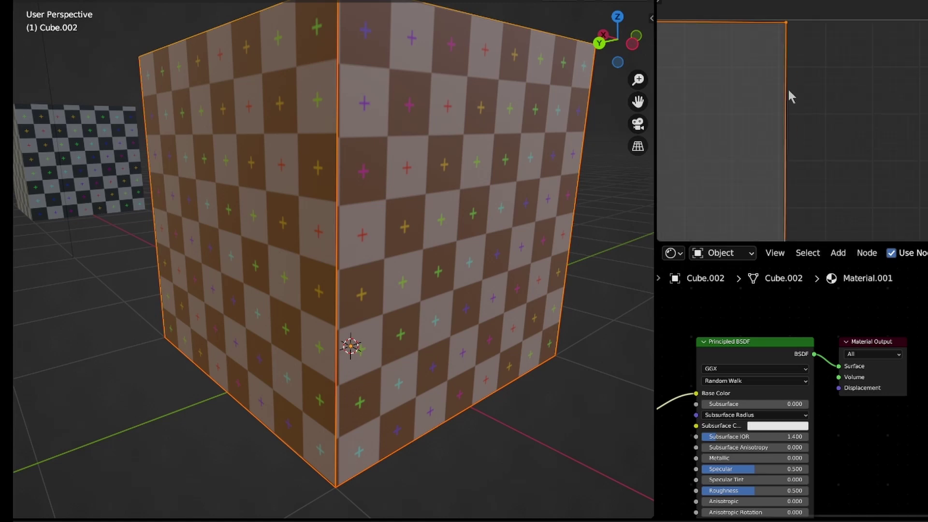
{"action": "middle_click_drag", "start_coordinate": [792, 86], "coordinate": [823, 147]}
{"action": "scroll", "coordinate": [815, 198], "scroll_direction": "up", "scroll_amount": 7}
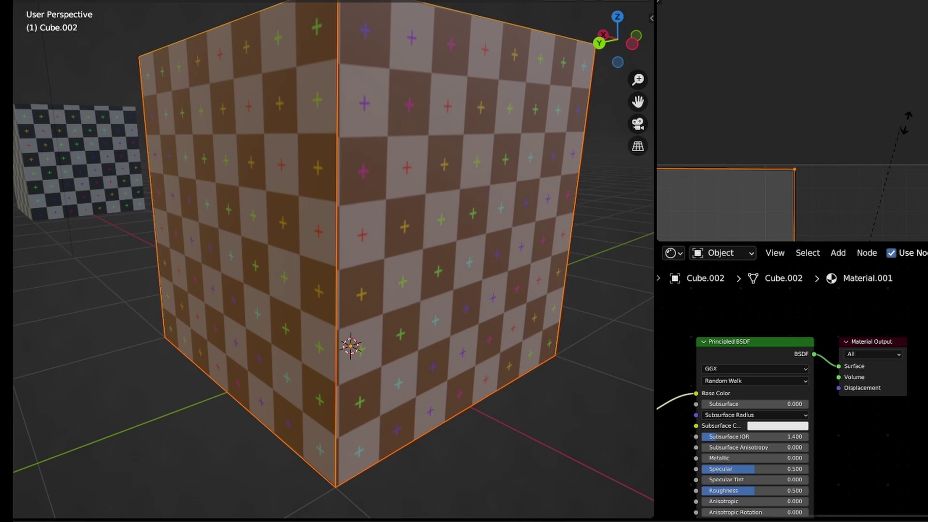
{"action": "left_click", "coordinate": [680, 104]}
{"action": "scroll", "coordinate": [679, 116], "scroll_direction": "down", "scroll_amount": 5}
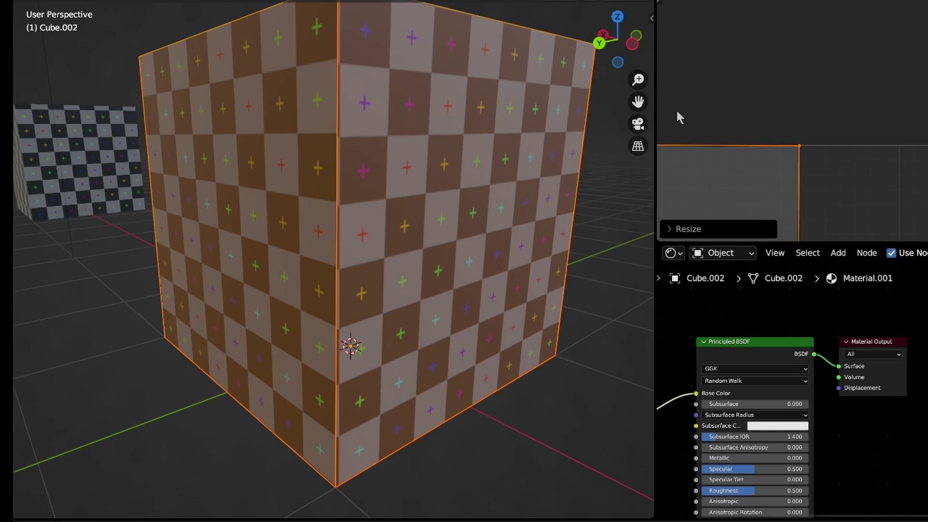
{"action": "scroll", "coordinate": [747, 135], "scroll_direction": "down", "scroll_amount": 6}
- Select the lowermost edge of the UV cross and move it onto the tile's lower border
{"action": "middle_click_drag", "start_coordinate": [760, 143], "coordinate": [787, 108]}
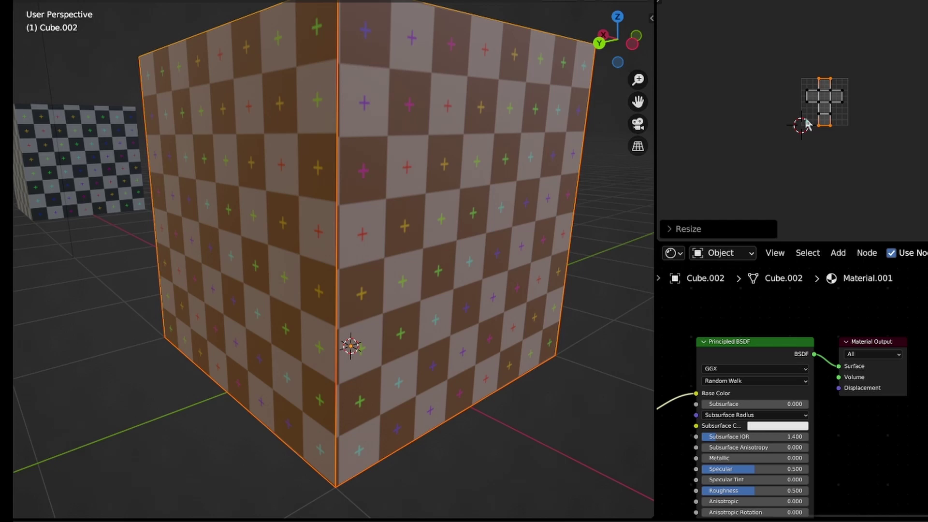
{"action": "scroll", "coordinate": [814, 128], "scroll_direction": "up", "scroll_amount": 9}
{"action": "middle_click_drag", "start_coordinate": [859, 159], "coordinate": [713, 55]}
{"action": "scroll", "coordinate": [811, 111], "scroll_direction": "up", "scroll_amount": 7}
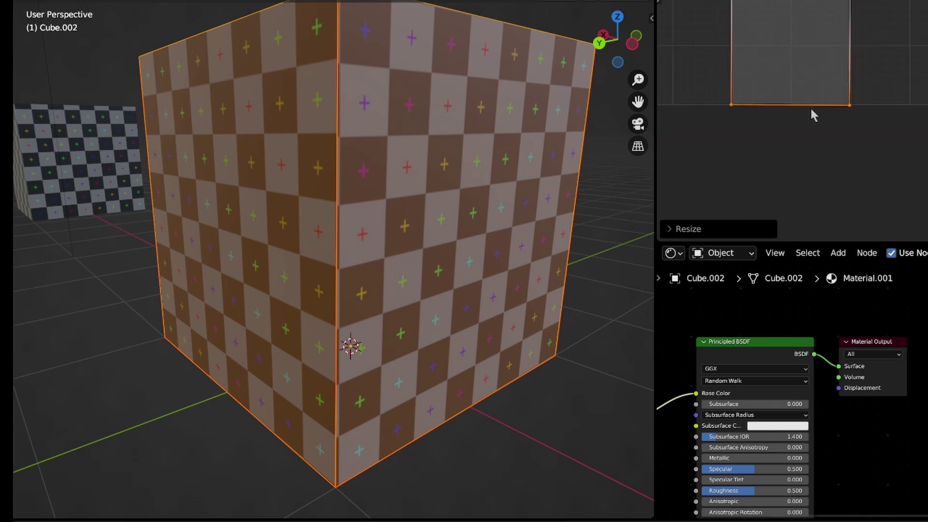
{"action": "middle_click_drag", "start_coordinate": [812, 110], "coordinate": [841, 142]}
{"action": "scroll", "coordinate": [824, 127], "scroll_direction": "down", "scroll_amount": 4}
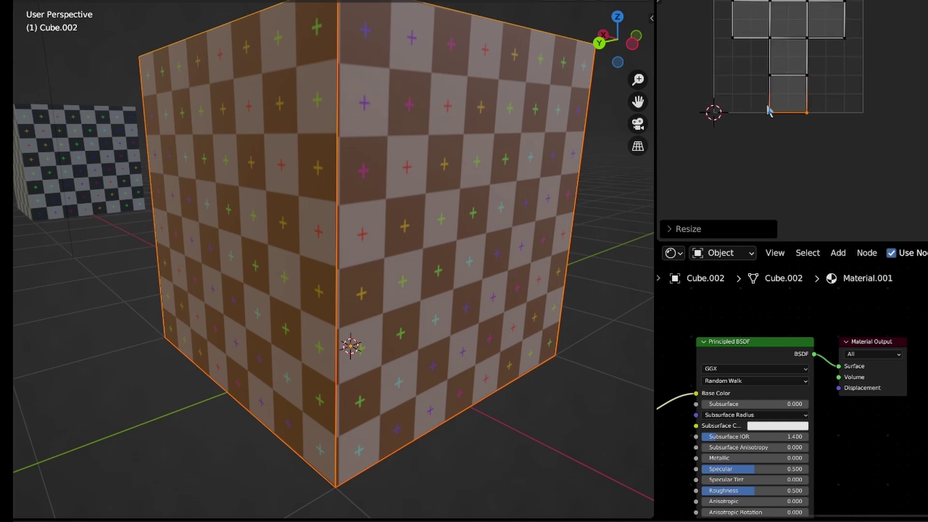
{"action": "left_click_drag", "start_coordinate": [758, 95], "coordinate": [857, 151]}
{"action": "scroll", "coordinate": [834, 126], "scroll_direction": "up", "scroll_amount": 12}
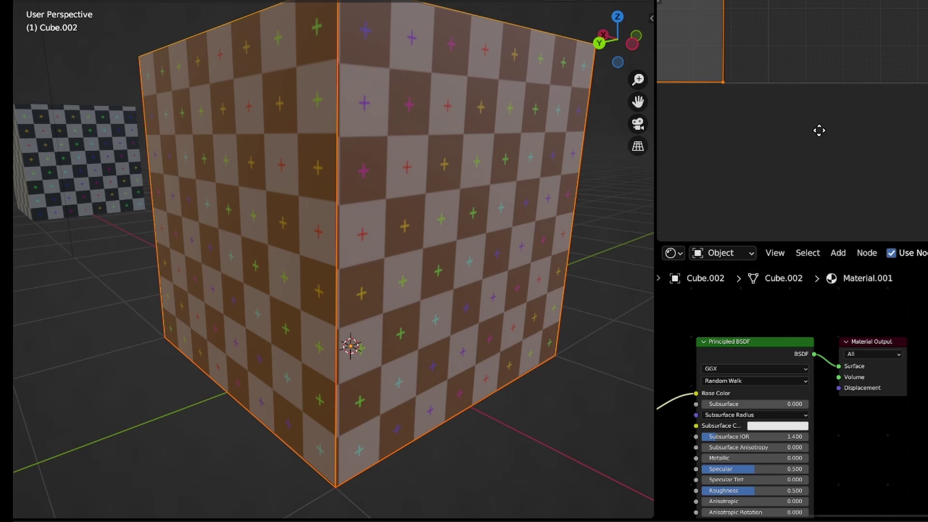
{"action": "left_click", "coordinate": [819, 132]}
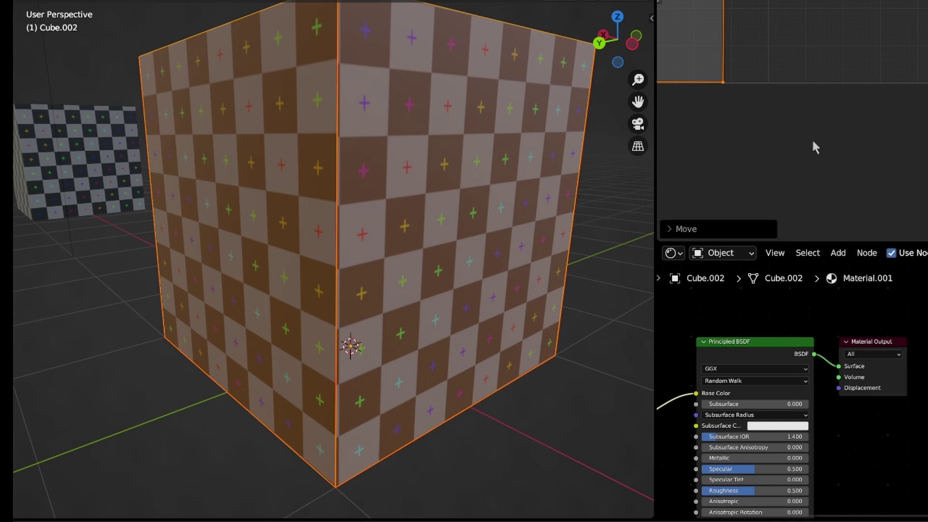
- Deselect everything, leave Edit Mode and examine the UV grid texture on the cube from above
{"action": "key", "text": "alt+a"}
{"action": "key", "text": "Tab"}
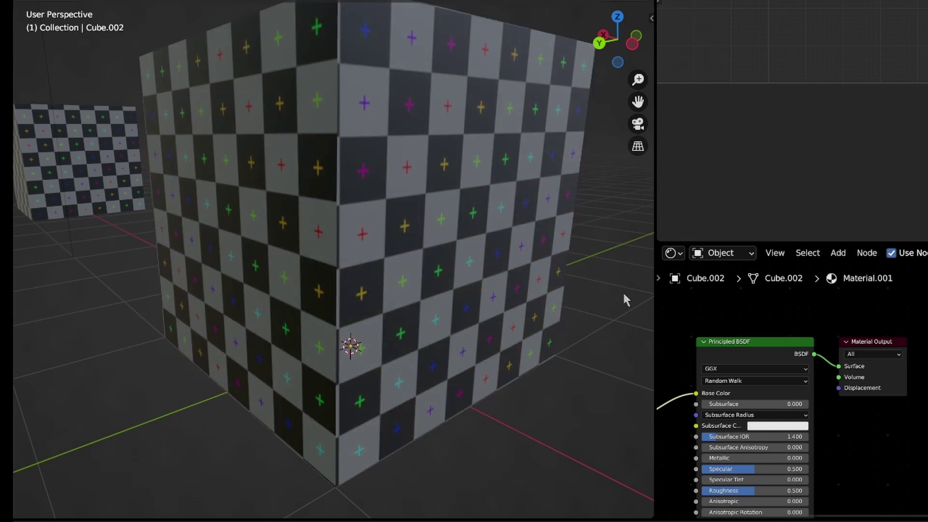
{"action": "scroll", "coordinate": [620, 289], "scroll_direction": "down", "scroll_amount": 4}
{"action": "middle_click_drag", "start_coordinate": [586, 280], "coordinate": [431, 366]}
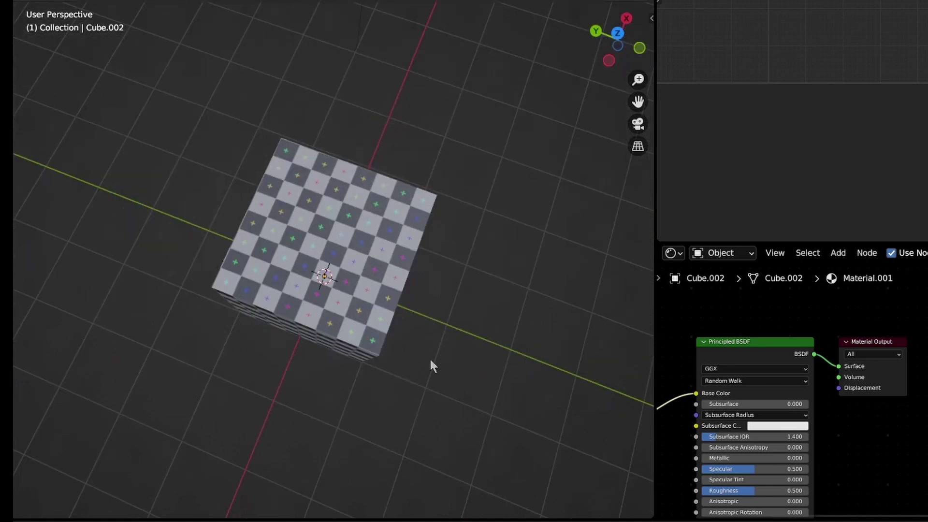
{"action": "scroll", "coordinate": [437, 363], "scroll_direction": "up", "scroll_amount": 5}
{"action": "scroll", "coordinate": [464, 333], "scroll_direction": "down", "scroll_amount": 5}
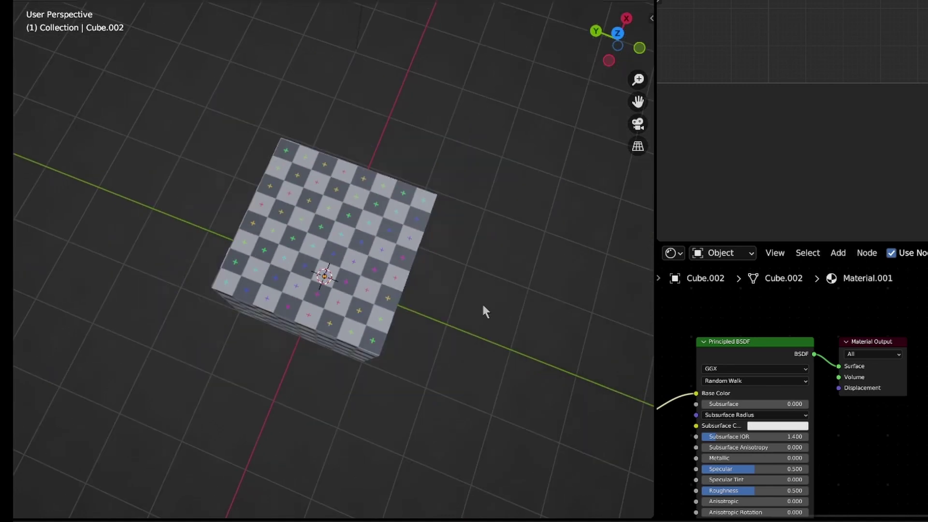
{"action": "key", "text": "space"}
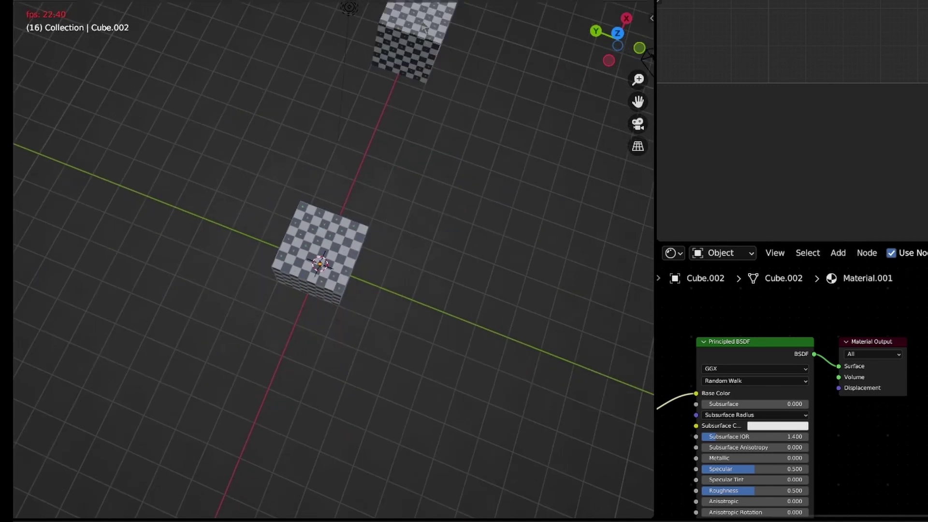
{"action": "middle_click", "coordinate": [424, 24], "text": "alt"}
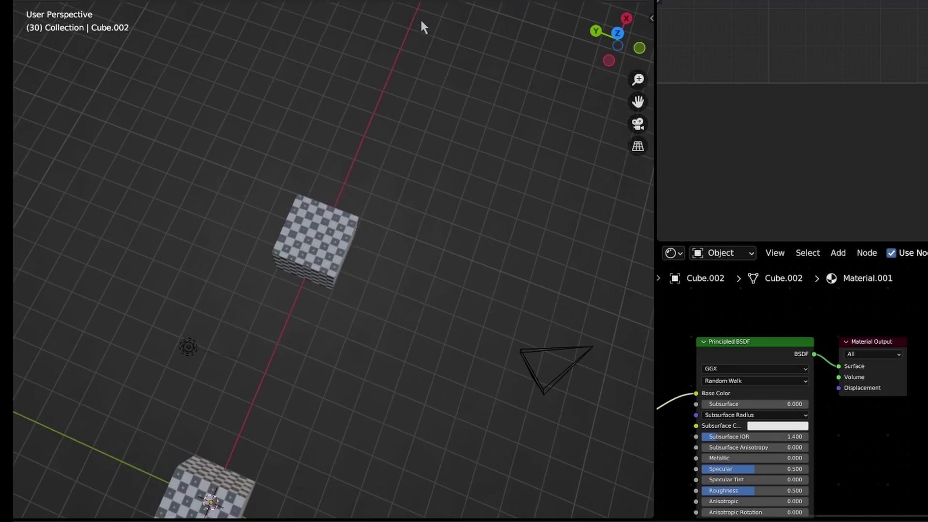
- Compare the UV grid texture on the two cubes and examine the cube at the origin close up
{"action": "scroll", "coordinate": [331, 253], "scroll_direction": "up", "scroll_amount": 9}
{"action": "middle_click_drag", "start_coordinate": [333, 257], "coordinate": [363, 240]}
{"action": "scroll", "coordinate": [363, 240], "scroll_direction": "down", "scroll_amount": 6}
{"action": "scroll", "coordinate": [412, 412], "scroll_direction": "up", "scroll_amount": 6}
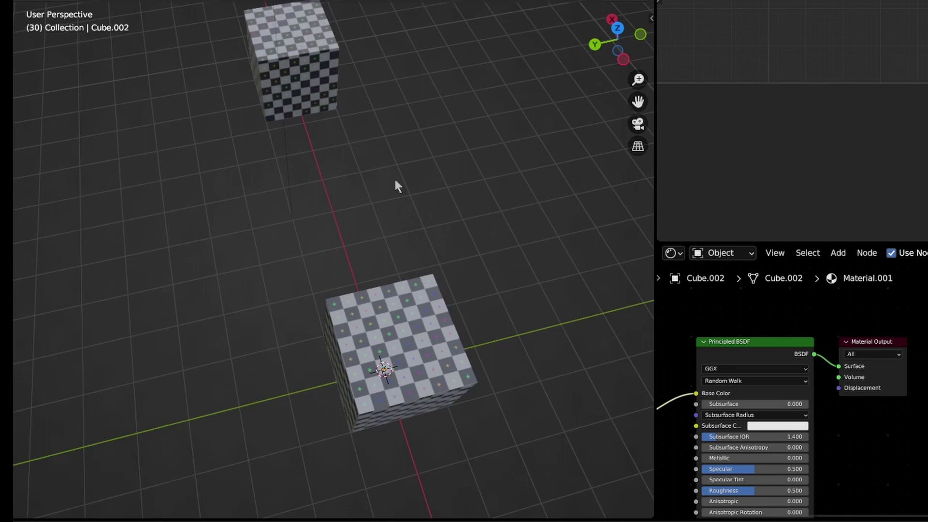
{"action": "scroll", "coordinate": [411, 391], "scroll_direction": "down", "scroll_amount": 5}
{"action": "middle_click_drag", "start_coordinate": [410, 391], "coordinate": [275, 288]}
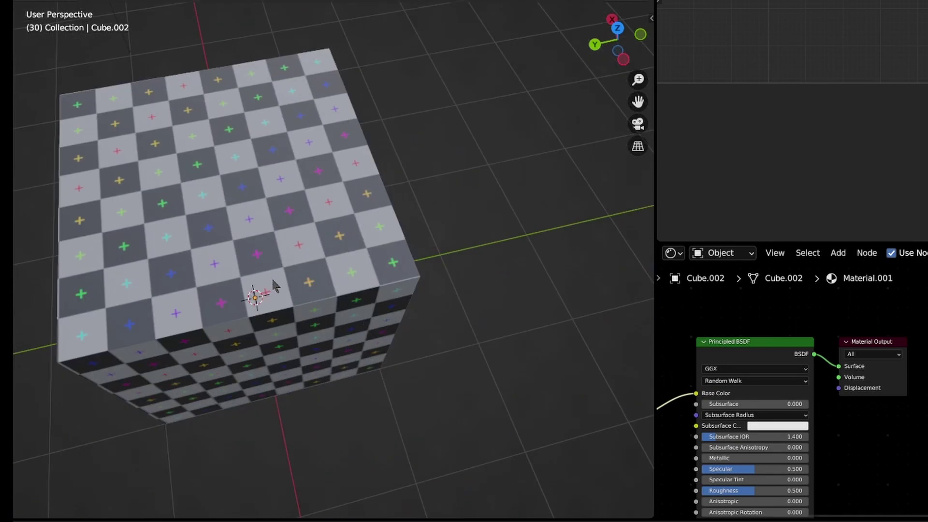
- Enter Edit Mode on the cube at the origin and examine how the UV cross's side faces line up with the tile grid
{"action": "left_click", "coordinate": [275, 285]}
{"action": "scroll", "coordinate": [773, 132], "scroll_direction": "down", "scroll_amount": 1}
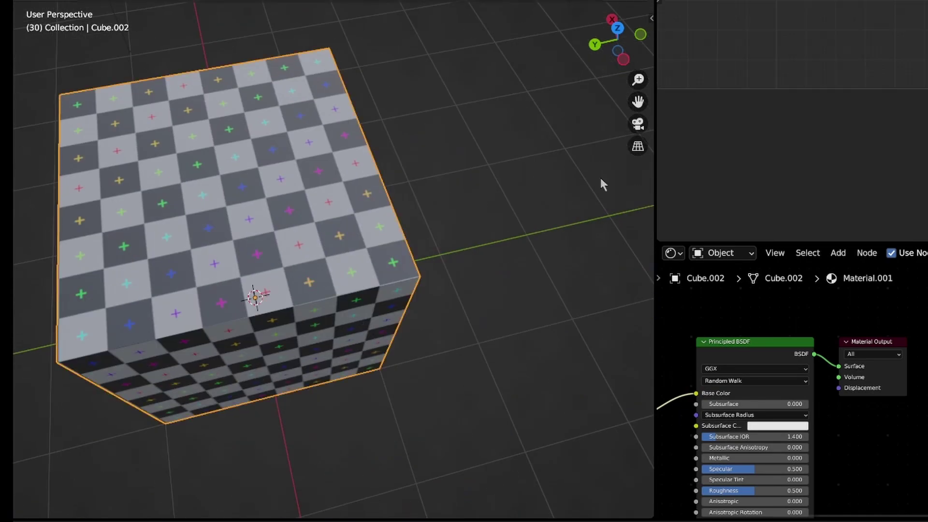
{"action": "key", "text": "Tab"}
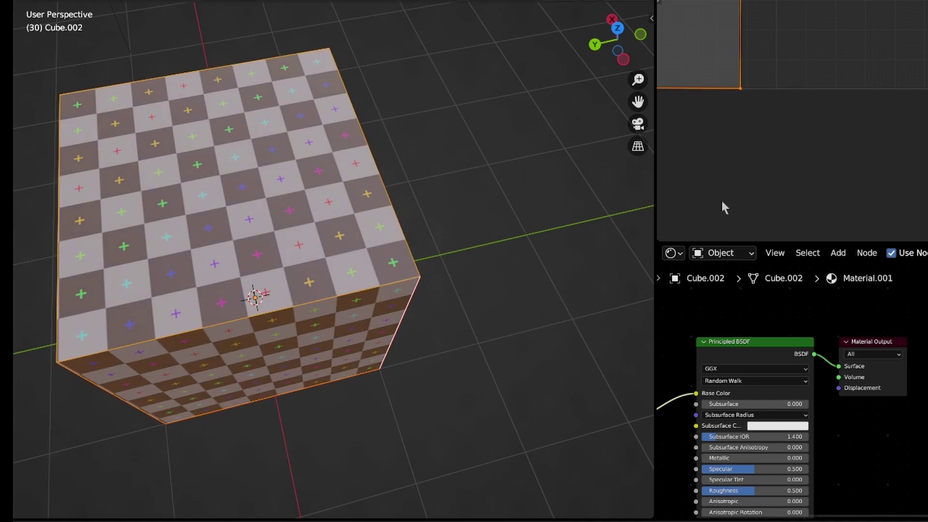
{"action": "scroll", "coordinate": [745, 164], "scroll_direction": "up", "scroll_amount": 4}
{"action": "scroll", "coordinate": [898, 153], "scroll_direction": "down", "scroll_amount": 1}
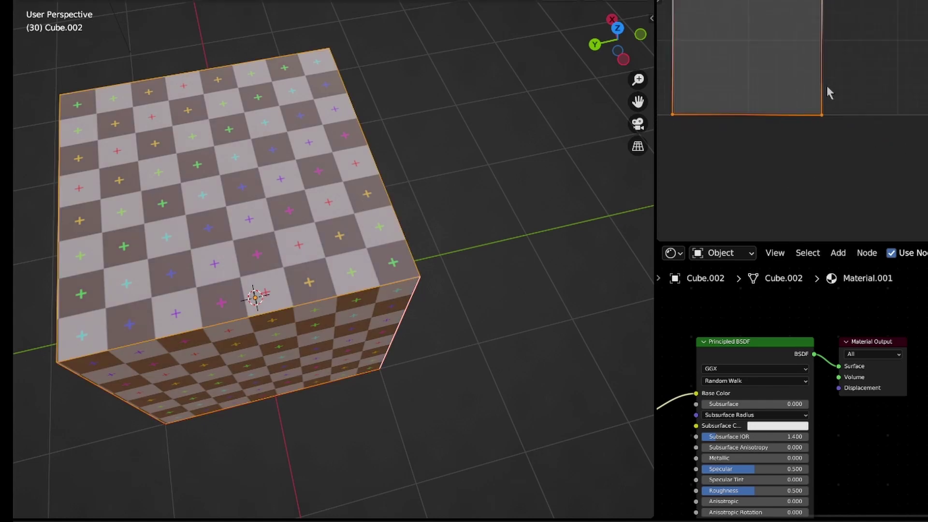
{"action": "middle_click_drag", "start_coordinate": [814, 75], "coordinate": [888, 261]}
{"action": "scroll", "coordinate": [758, 98], "scroll_direction": "down", "scroll_amount": 4}
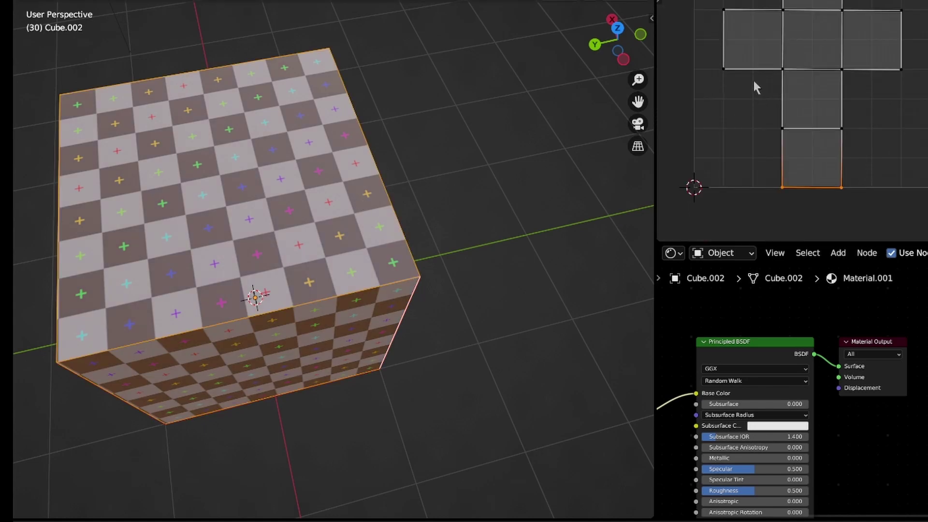
{"action": "scroll", "coordinate": [752, 82], "scroll_direction": "up", "scroll_amount": 6}
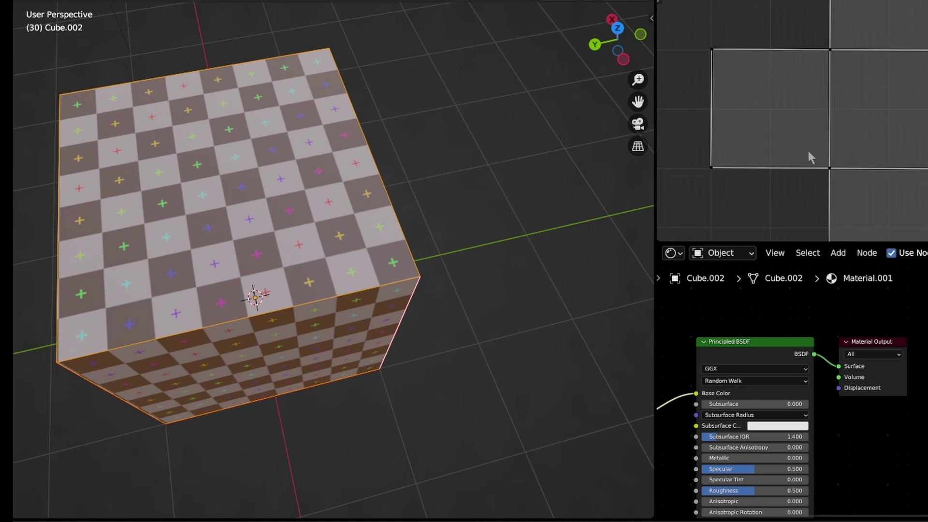
{"action": "scroll", "coordinate": [798, 148], "scroll_direction": "down", "scroll_amount": 1}
{"action": "scroll", "coordinate": [738, 97], "scroll_direction": "up", "scroll_amount": 3}
{"action": "scroll", "coordinate": [734, 96], "scroll_direction": "down", "scroll_amount": 1}
{"action": "middle_click_drag", "start_coordinate": [733, 94], "coordinate": [772, 95]}
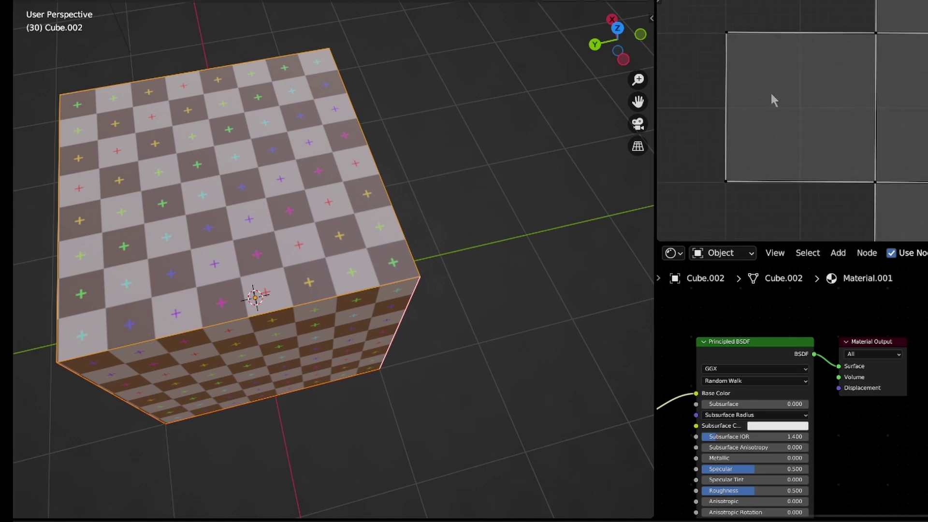
- Select the outer vertical edges of the UV cross's two side faces and scale them together horizontally onto the grid lines
{"action": "left_click_drag", "start_coordinate": [702, 16], "coordinate": [793, 213]}
{"action": "scroll", "coordinate": [796, 208], "scroll_direction": "down", "scroll_amount": 4}
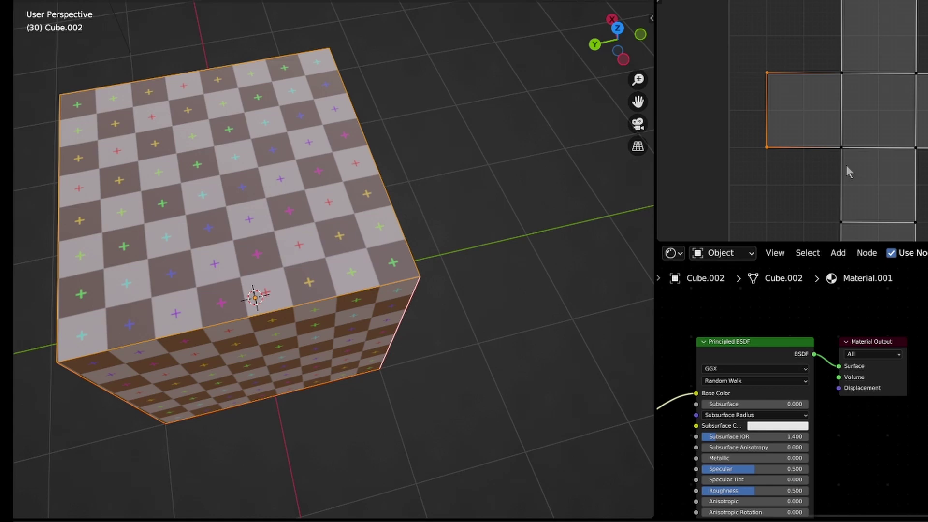
{"action": "middle_click_drag", "start_coordinate": [847, 168], "coordinate": [646, 174]}
{"action": "scroll", "coordinate": [779, 62], "scroll_direction": "up", "scroll_amount": 6}
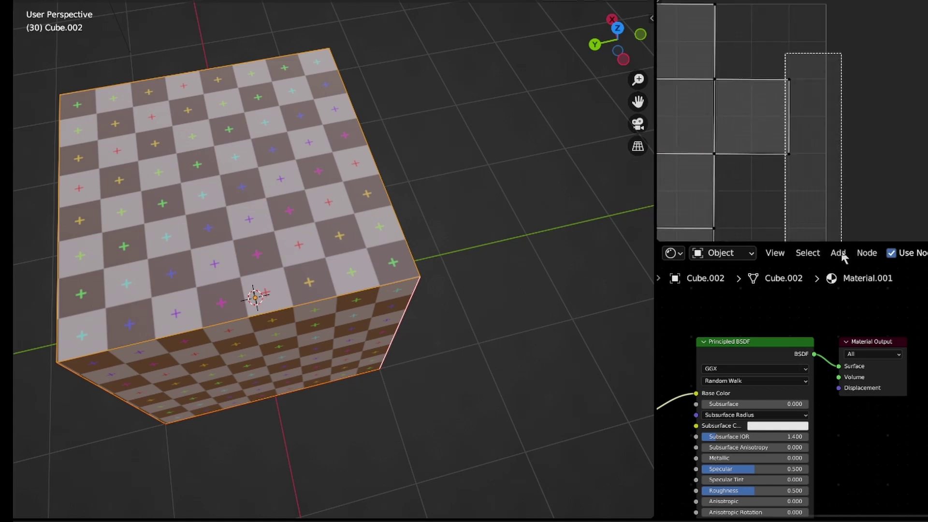
{"action": "middle_click_drag", "start_coordinate": [786, 141], "coordinate": [846, 214]}
{"action": "scroll", "coordinate": [822, 150], "scroll_direction": "up", "scroll_amount": 3}
{"action": "middle_click_drag", "start_coordinate": [814, 125], "coordinate": [829, 208]}
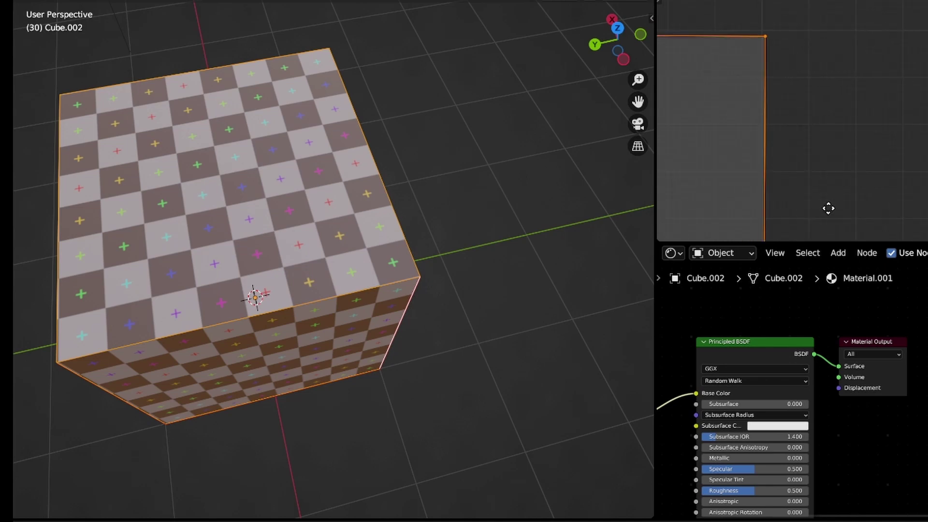
{"action": "middle_click_drag", "start_coordinate": [789, 110], "coordinate": [805, 134]}
{"action": "scroll", "coordinate": [819, 135], "scroll_direction": "up", "scroll_amount": 1}
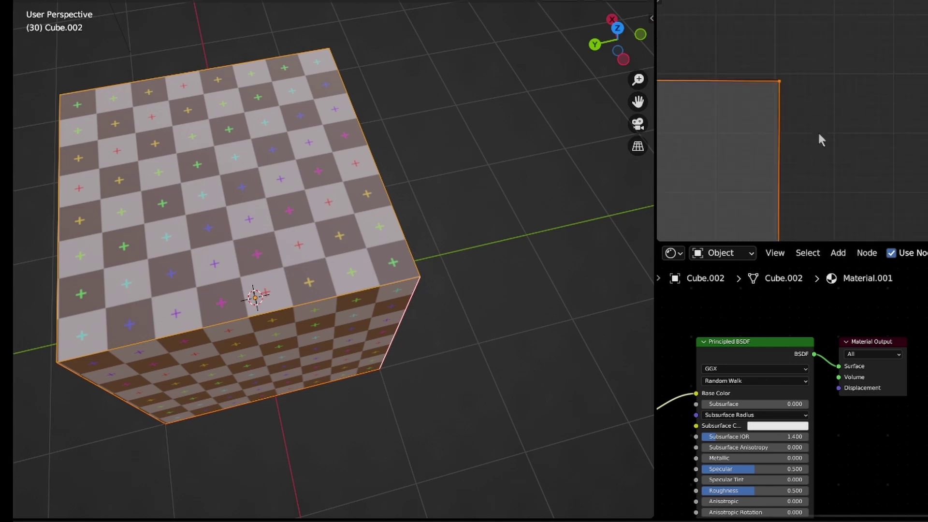
{"action": "key", "text": "s"}
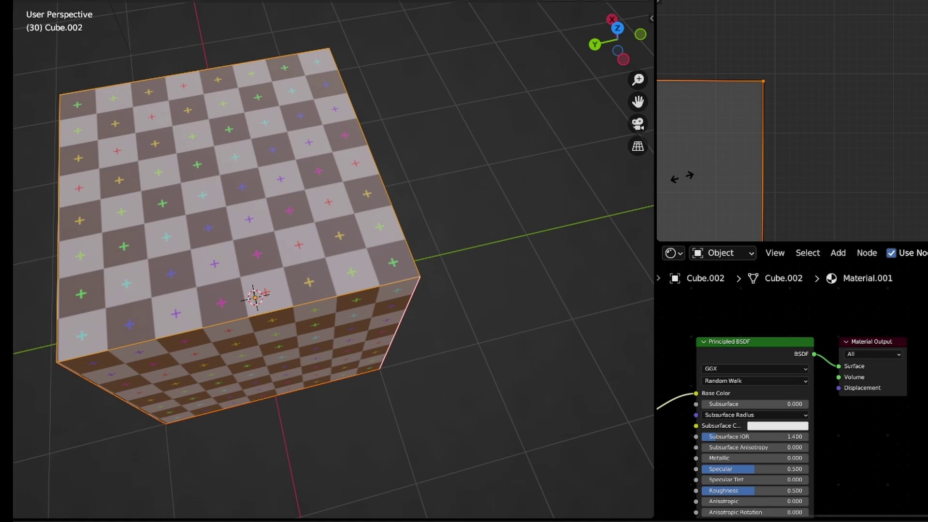
{"action": "left_click", "coordinate": [778, 173]}
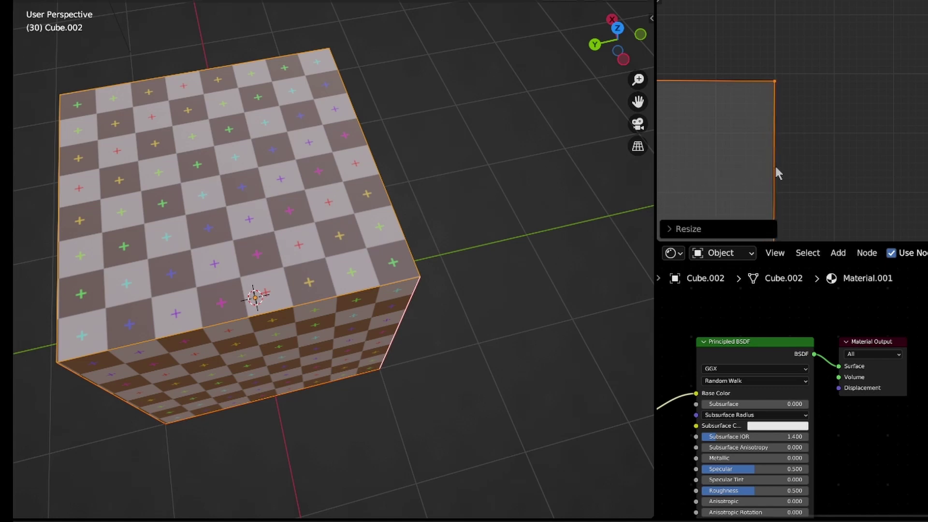
- Deselect the mesh, select all of it again and examine the alignment of the whole UV cross with the tile
{"action": "left_click", "coordinate": [476, 306]}
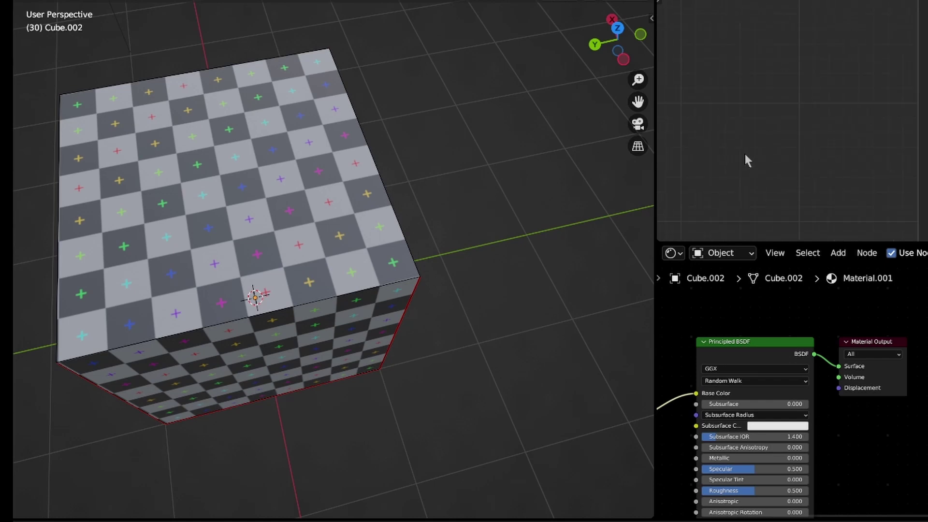
{"action": "key", "text": "a"}
{"action": "scroll", "coordinate": [486, 193], "scroll_direction": "down", "scroll_amount": 5}
{"action": "scroll", "coordinate": [416, 232], "scroll_direction": "up", "scroll_amount": 3}
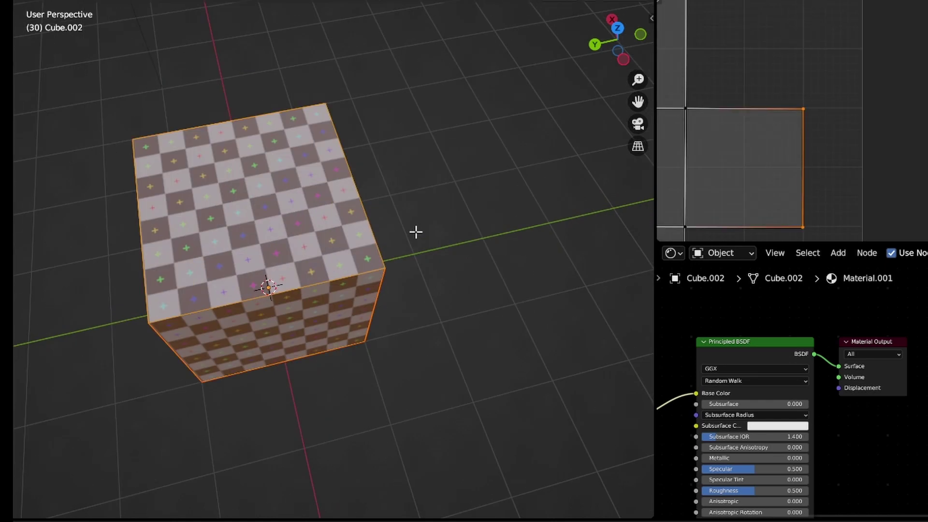
{"action": "scroll", "coordinate": [791, 158], "scroll_direction": "down", "scroll_amount": 3}
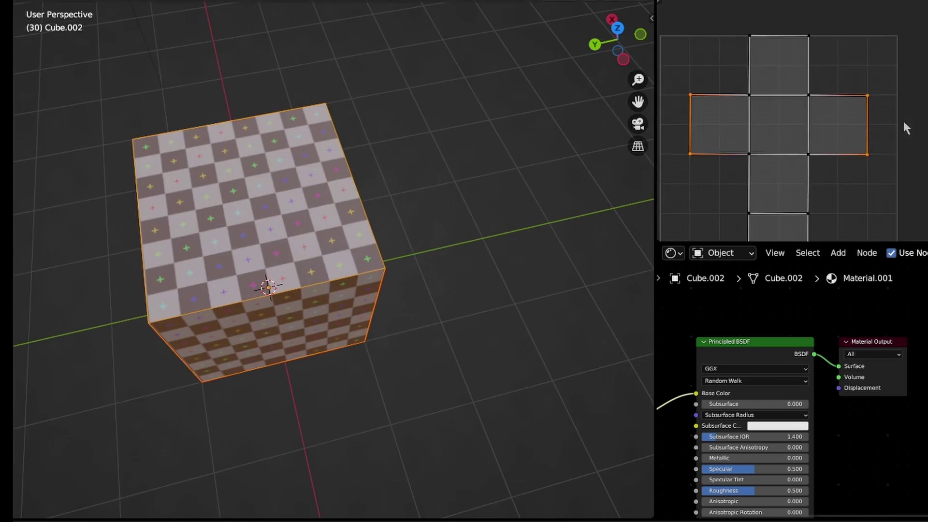
{"action": "scroll", "coordinate": [828, 137], "scroll_direction": "up", "scroll_amount": 2}
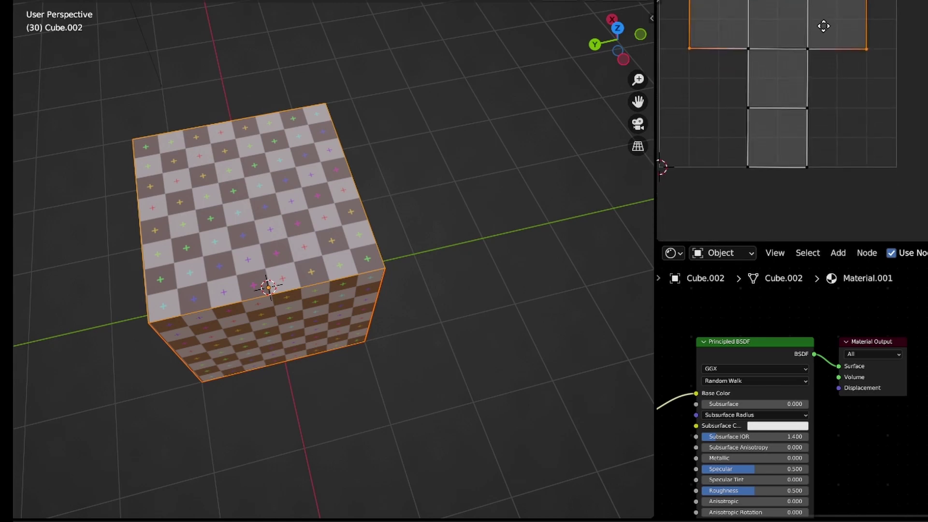
{"action": "scroll", "coordinate": [827, 136], "scroll_direction": "down", "scroll_amount": 2}
{"action": "scroll", "coordinate": [797, 128], "scroll_direction": "up", "scroll_amount": 3}
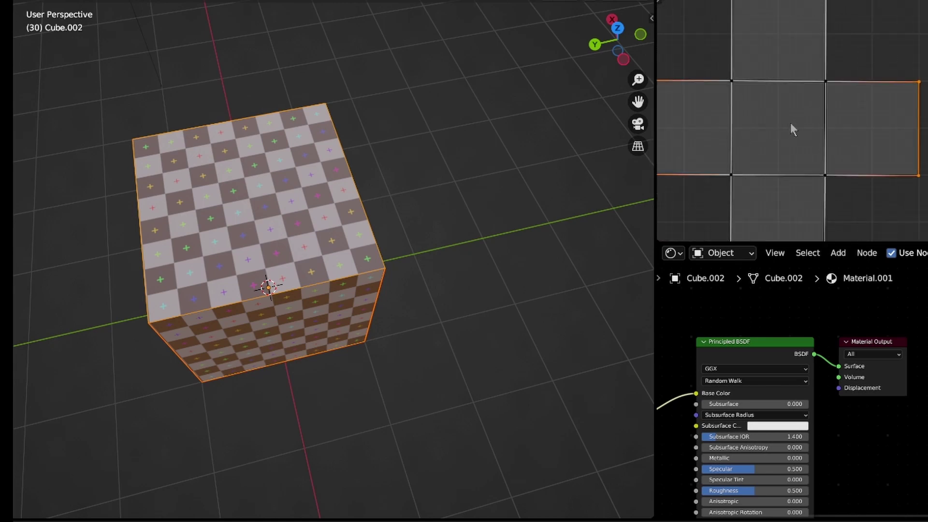
{"action": "scroll", "coordinate": [836, 115], "scroll_direction": "down", "scroll_amount": 1}
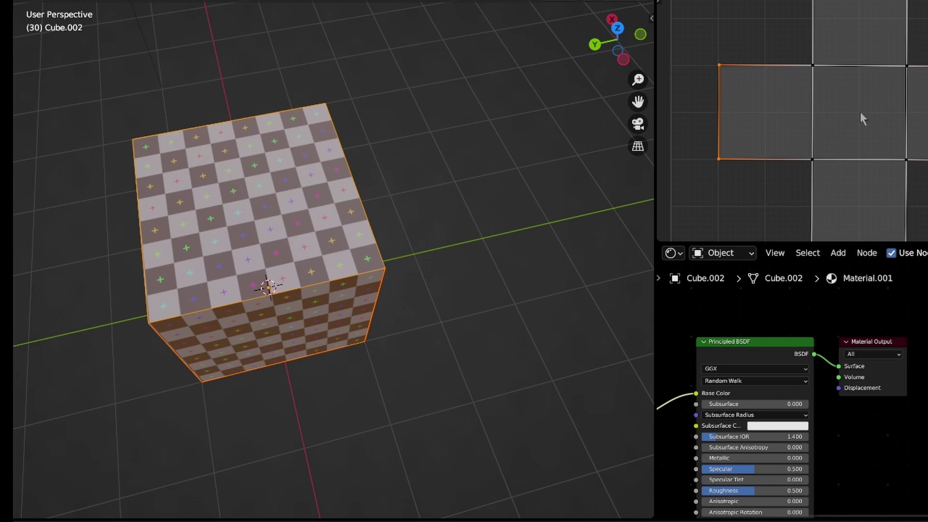
- Try to scale the outer edges of the UV cross's side faces apart horizontally
{"action": "scroll", "coordinate": [860, 112], "scroll_direction": "down", "scroll_amount": 2}
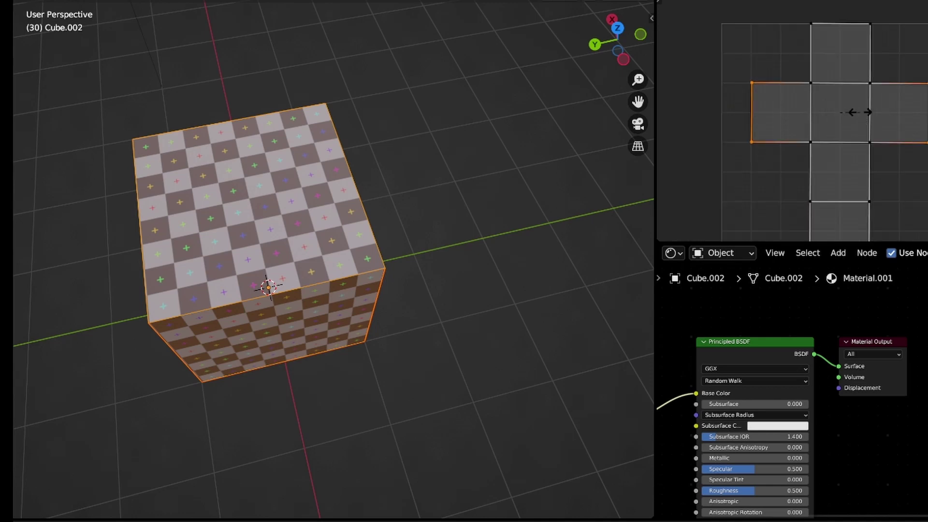
{"action": "key", "text": "x"}
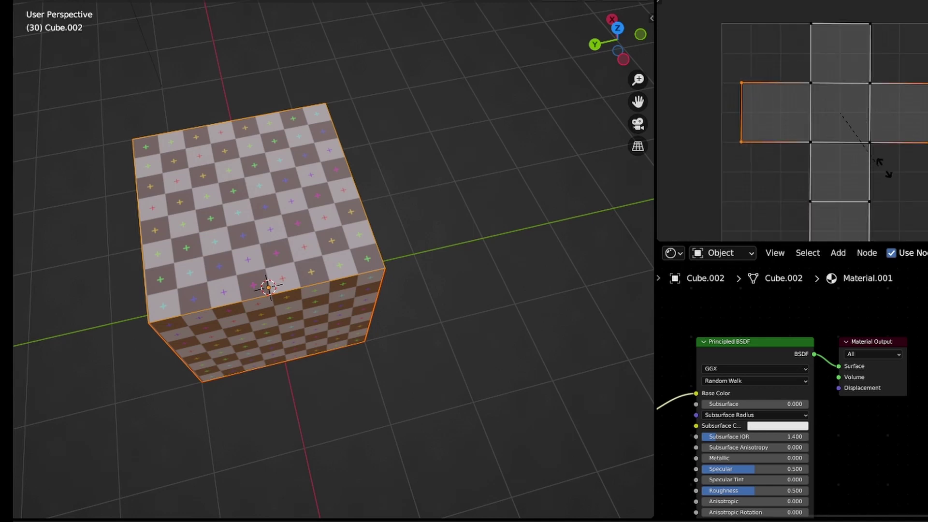
{"action": "left_click", "coordinate": [834, 117]}
- Select the whole UV cross and scale it down slightly inside the tile
{"action": "key", "text": "a"}
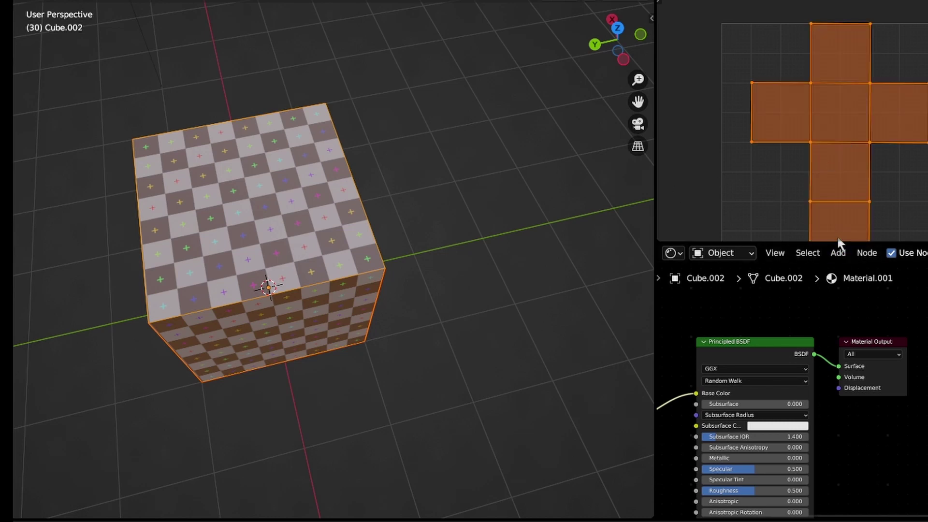
{"action": "key", "text": "s"}
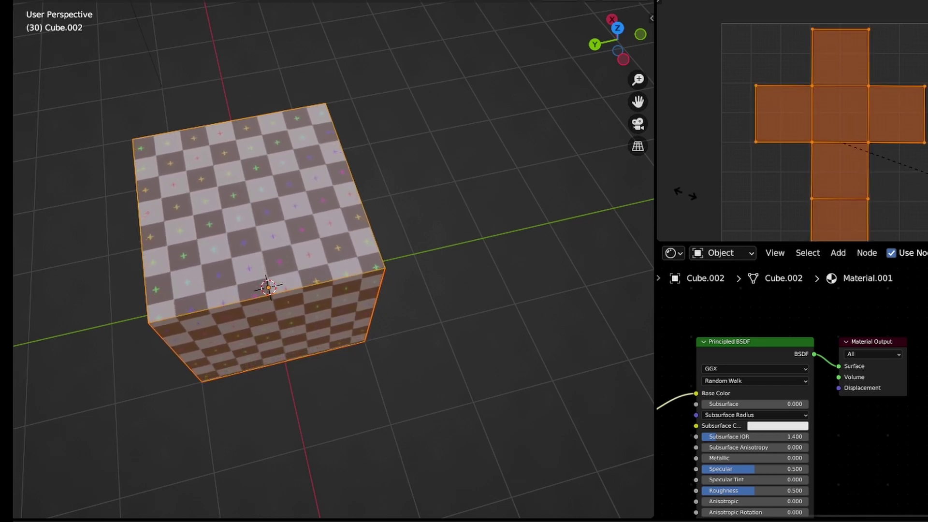
{"action": "left_click", "coordinate": [700, 189]}
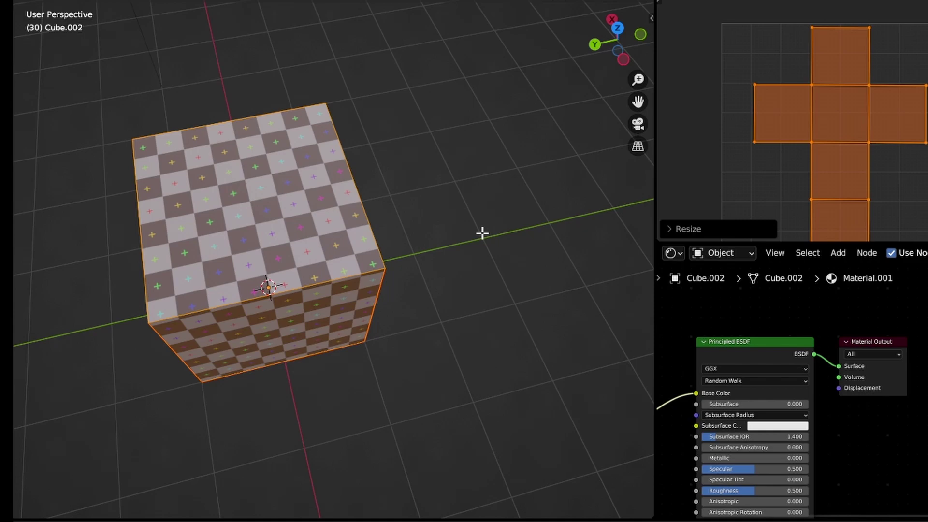
- Leave Edit Mode and examine how the scaled UV grid texture meets the edges of the cube's side face
{"action": "scroll", "coordinate": [482, 232], "scroll_direction": "up", "scroll_amount": 4}
{"action": "middle_click_drag", "start_coordinate": [483, 233], "coordinate": [636, 242]}
{"action": "key", "text": "Tab"}
{"action": "scroll", "coordinate": [453, 186], "scroll_direction": "down", "scroll_amount": 4}
{"action": "scroll", "coordinate": [476, 183], "scroll_direction": "up", "scroll_amount": 3}
{"action": "scroll", "coordinate": [474, 184], "scroll_direction": "down", "scroll_amount": 4}
{"action": "scroll", "coordinate": [434, 269], "scroll_direction": "up", "scroll_amount": 4}
{"action": "scroll", "coordinate": [432, 263], "scroll_direction": "up", "scroll_amount": 4}
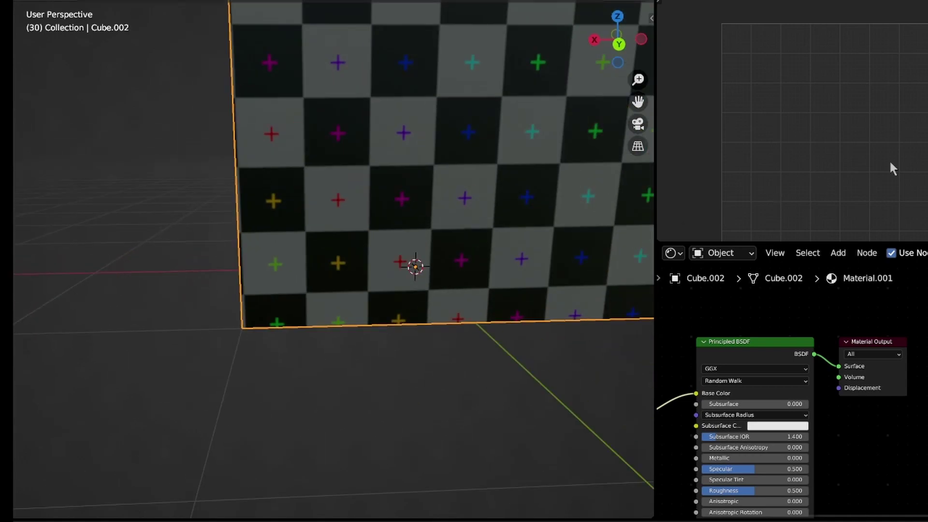
- Return to Edit Mode and move the whole UV cross vertically within the tile
{"action": "key", "text": "Tab"}
{"action": "key", "text": "s"}
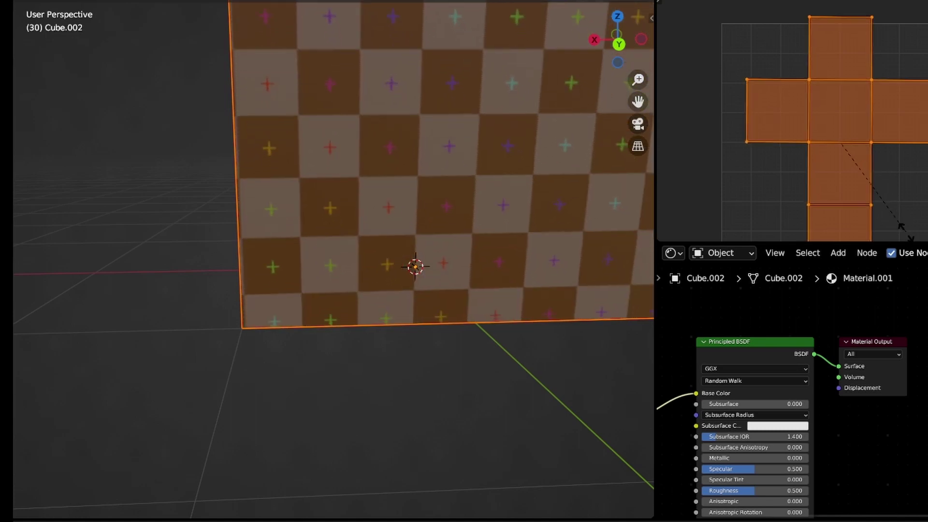
{"action": "key", "text": "Escape"}
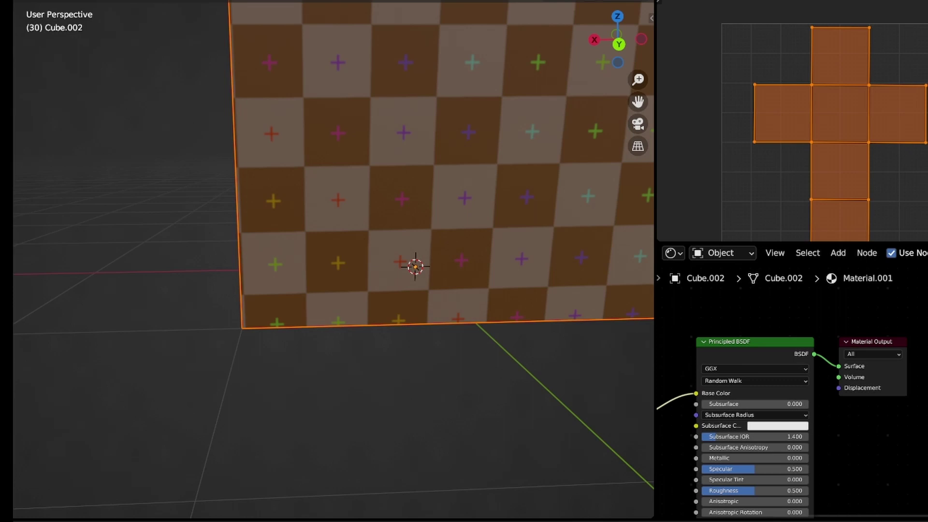
{"action": "middle_click_drag", "start_coordinate": [927, 12], "coordinate": [890, 5]}
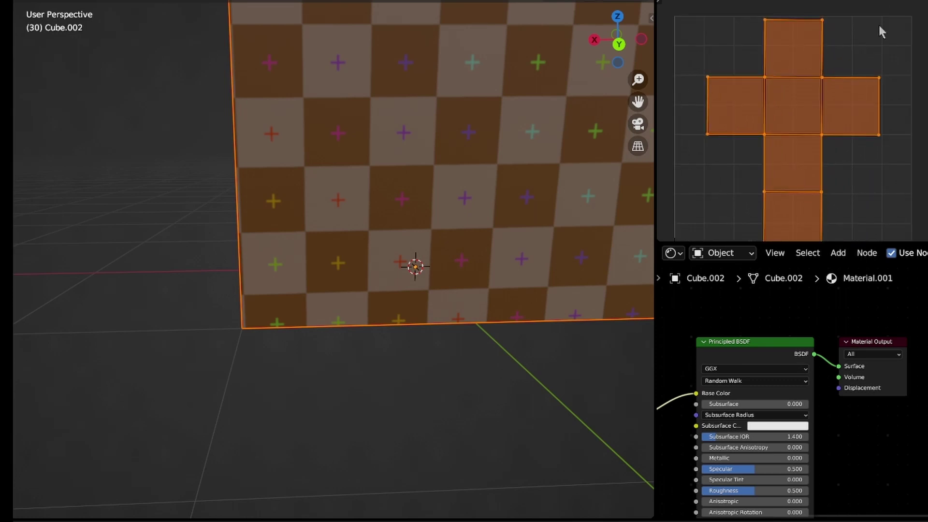
{"action": "key", "text": "g"}
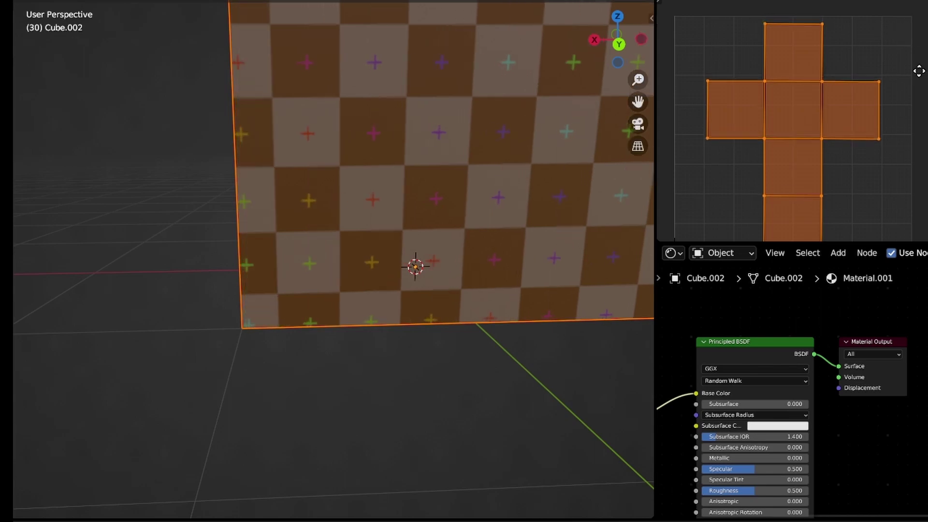
{"action": "left_click", "coordinate": [894, 23]}
- Leave Edit Mode and examine the shifted UV grid texture on the cube's upper and side faces
{"action": "scroll", "coordinate": [646, 95], "scroll_direction": "down", "scroll_amount": 4}
{"action": "middle_click_drag", "start_coordinate": [509, 33], "coordinate": [309, 213]}
{"action": "key", "text": "Tab"}
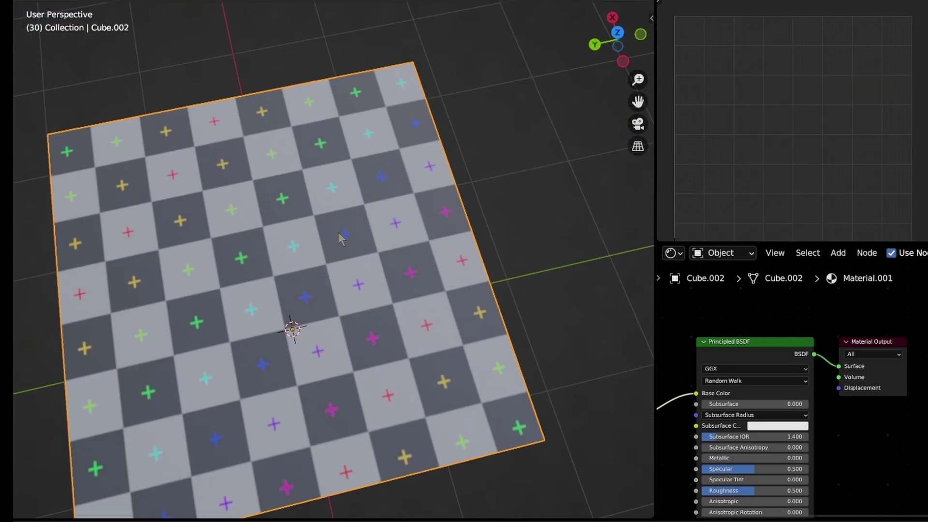
{"action": "middle_click_drag", "start_coordinate": [338, 234], "coordinate": [376, 212]}
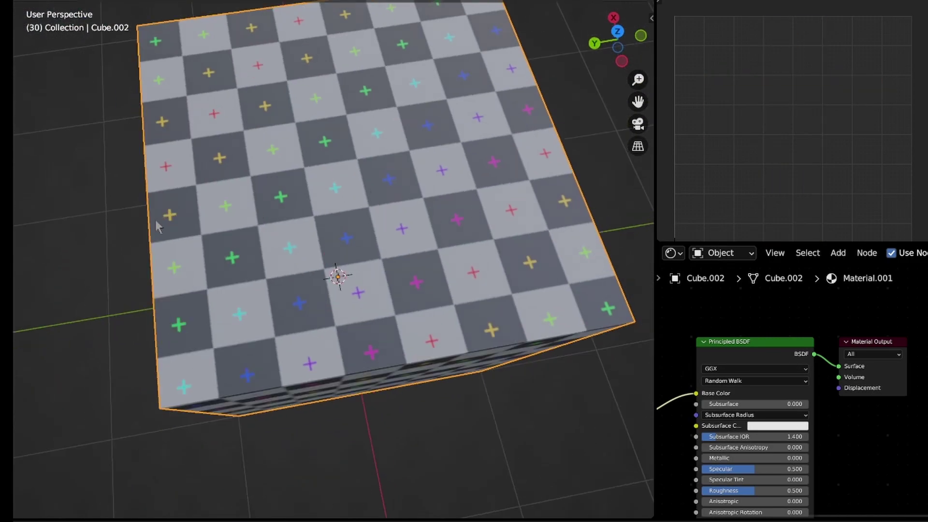
{"action": "middle_click_drag", "start_coordinate": [385, 310], "coordinate": [57, 187]}
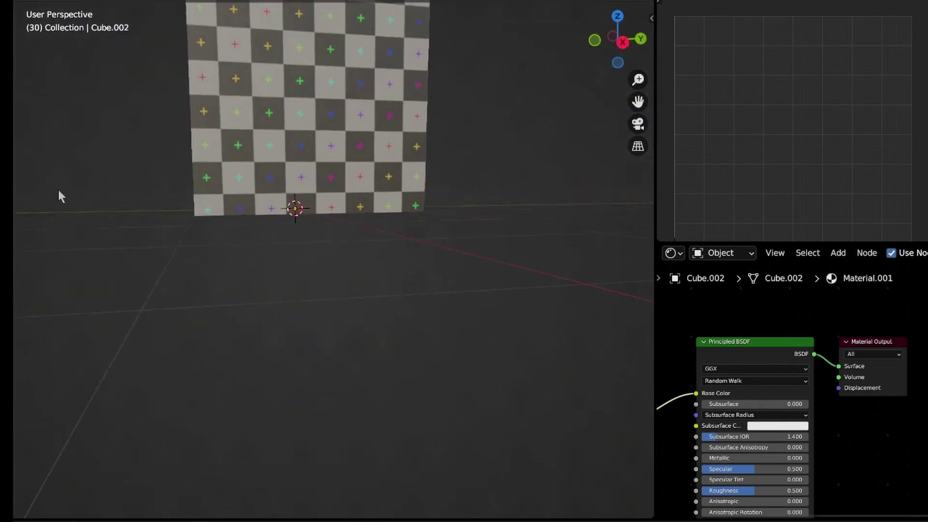